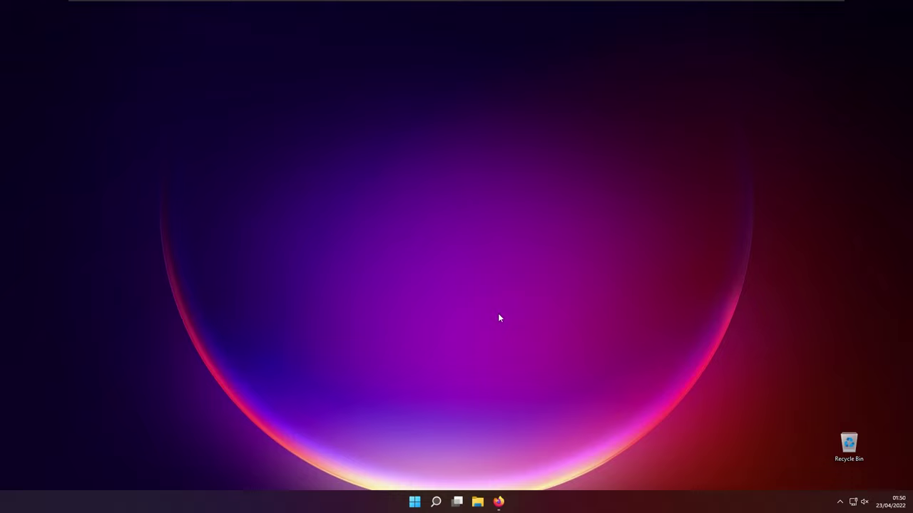
- In Firefox, go from the Steam tab to the GitHub repository's Releases page and select its address
mouse_move(501, 503)
left_click(462, 448)
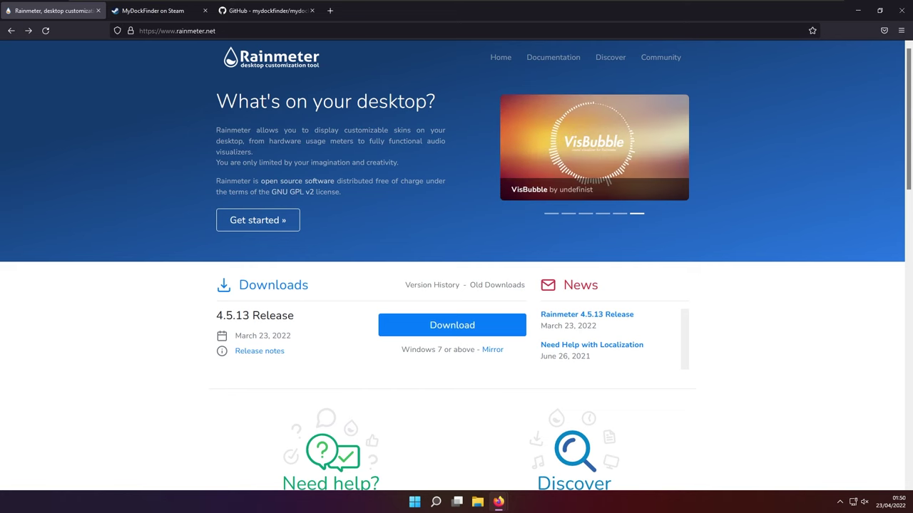
left_click(153, 14)
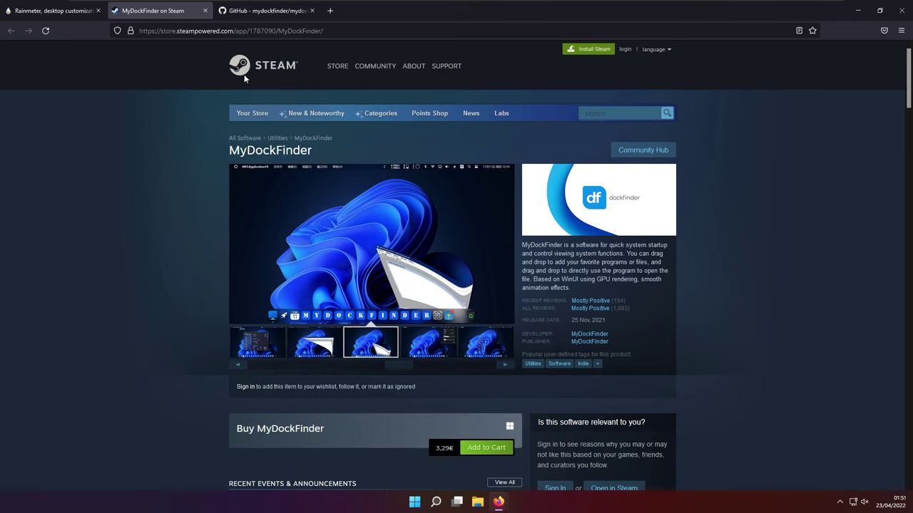
left_click(264, 11)
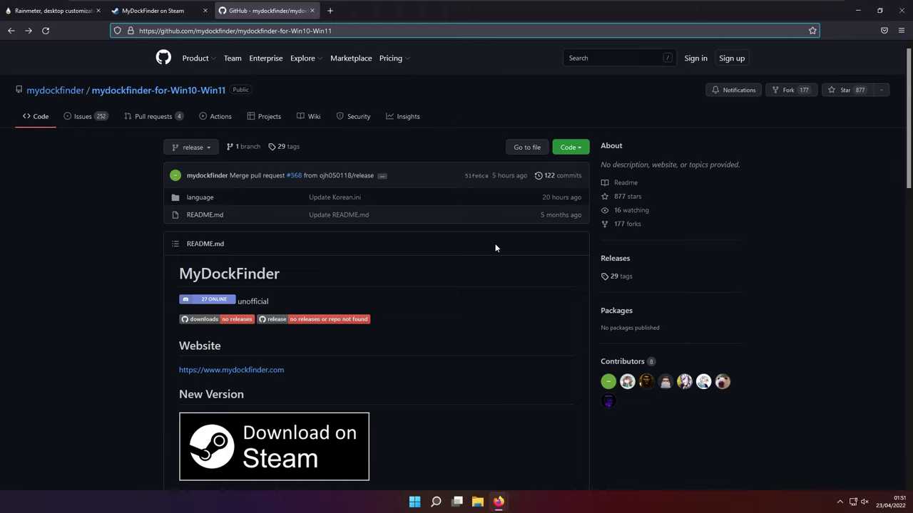
left_click(619, 259)
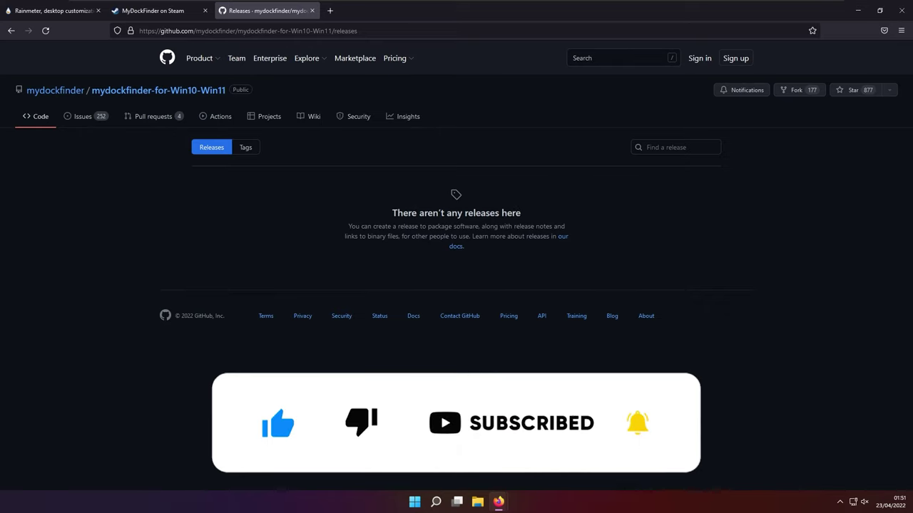
key("ctrl+l")
- Copy the releases page URL and open the Wayback Machine from a web search in a new tab
right_click(328, 30)
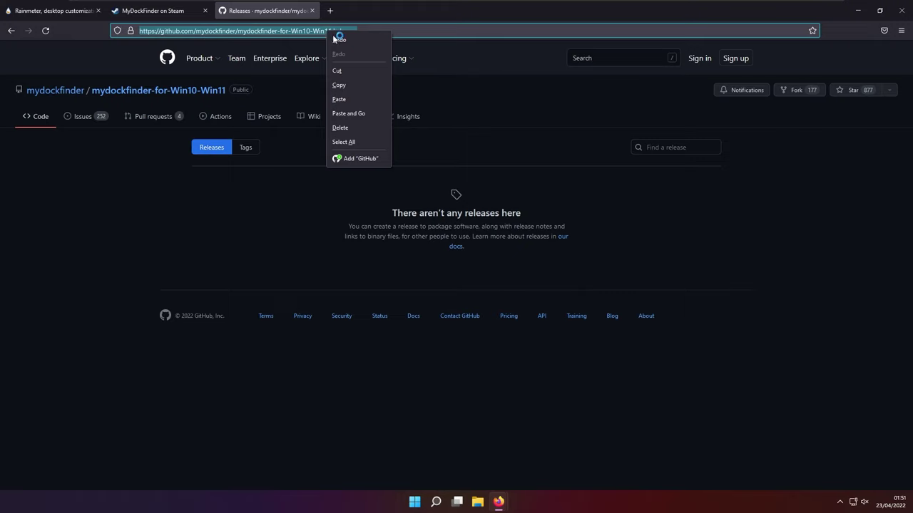
left_click(351, 87)
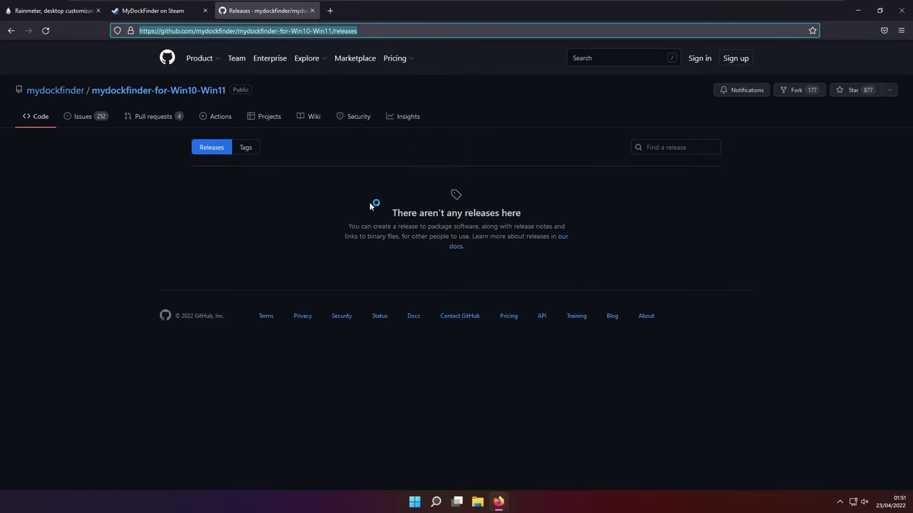
left_click(330, 11)
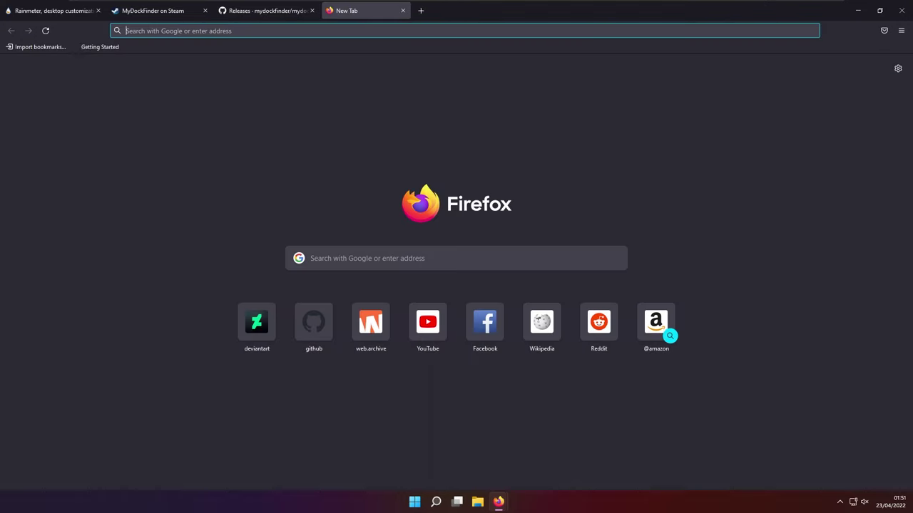
type("www.google.com/")
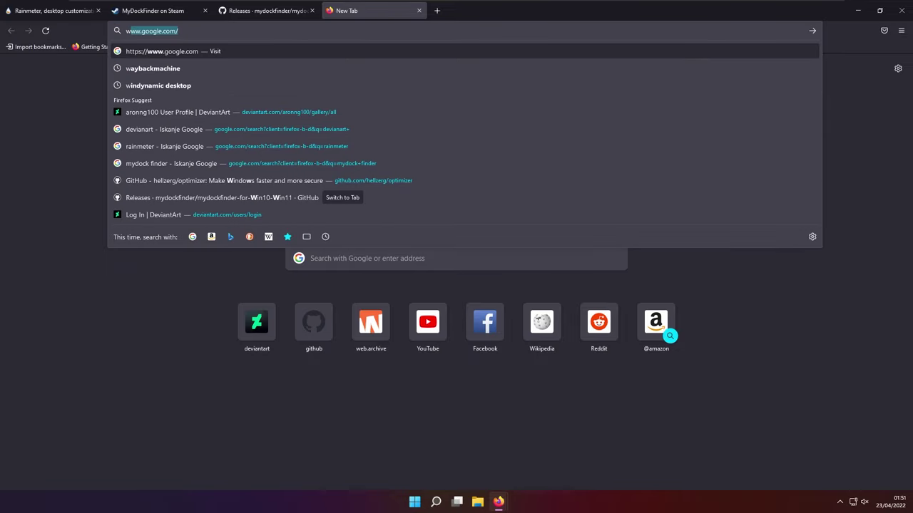
left_click(289, 69)
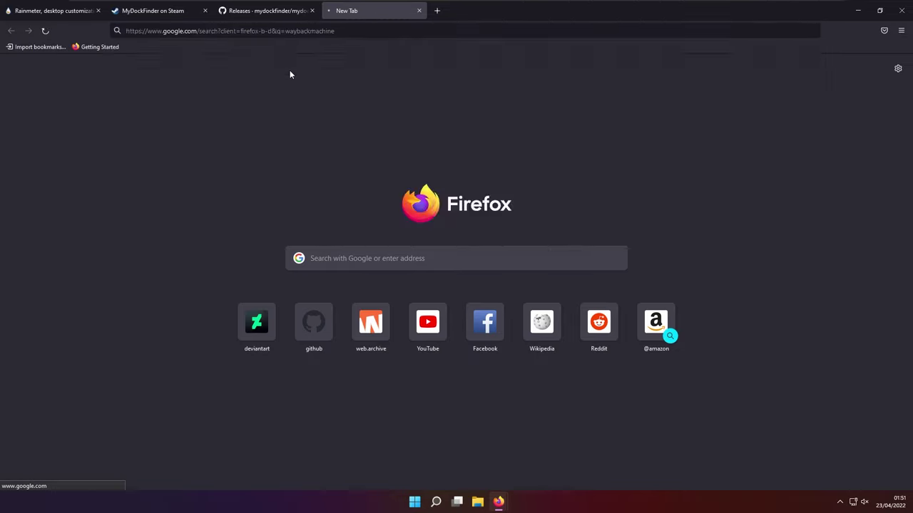
left_click(157, 183)
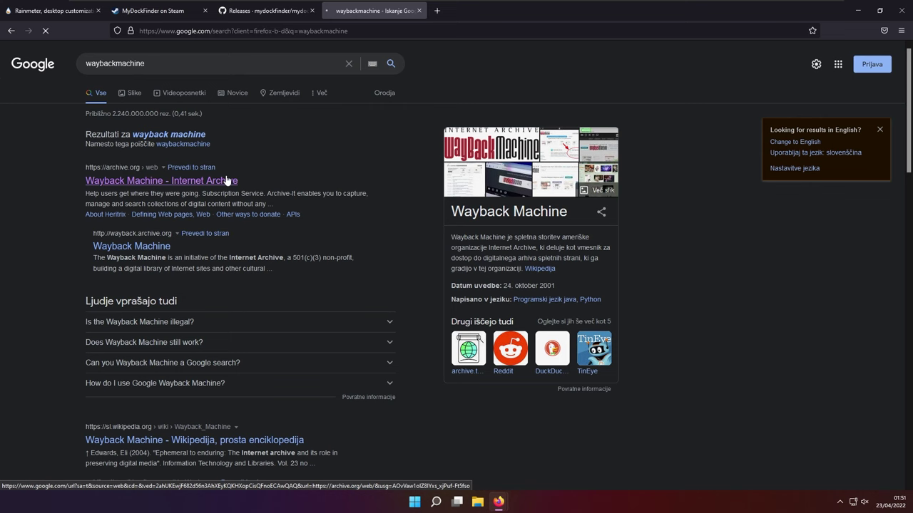
- Look up archived captures of the GitHub releases URL in the Wayback Machine
left_click(264, 15)
right_click(282, 30)
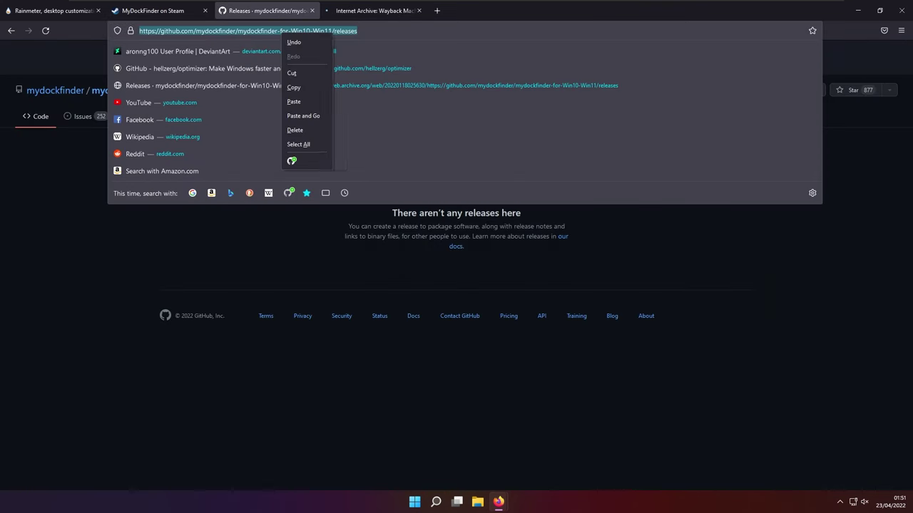
left_click(311, 86)
left_click(366, 13)
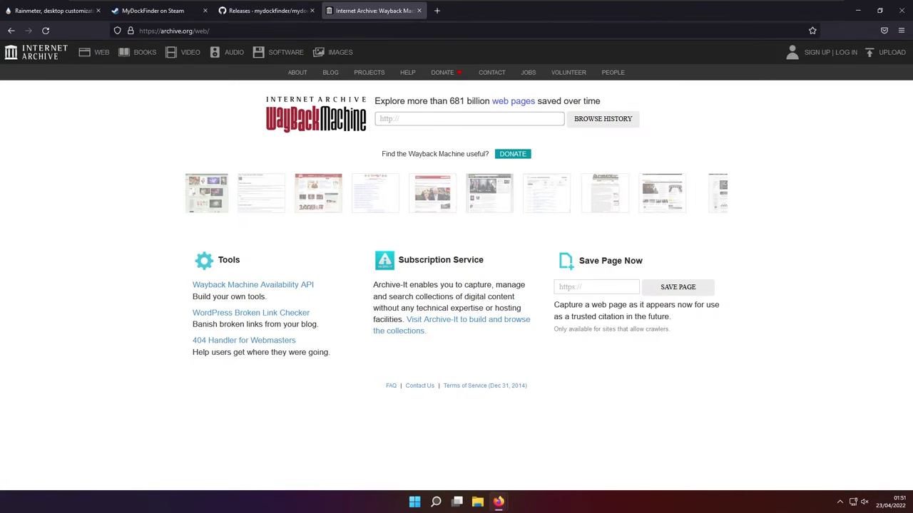
right_click(445, 121)
left_click(514, 175)
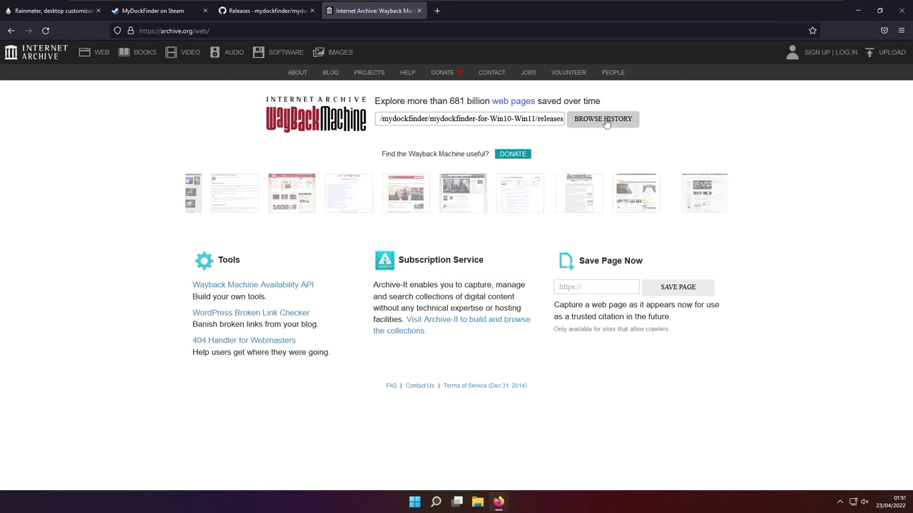
left_click(573, 123)
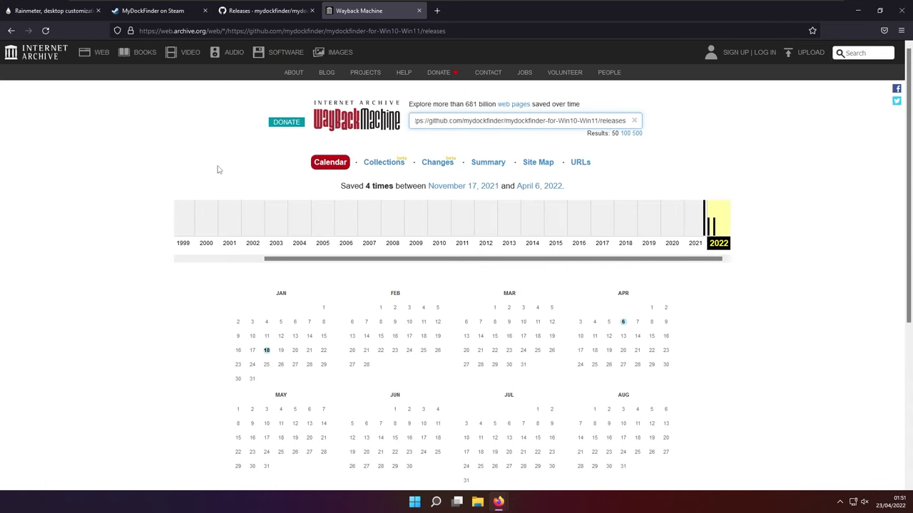
scroll(214, 164, "down", 2)
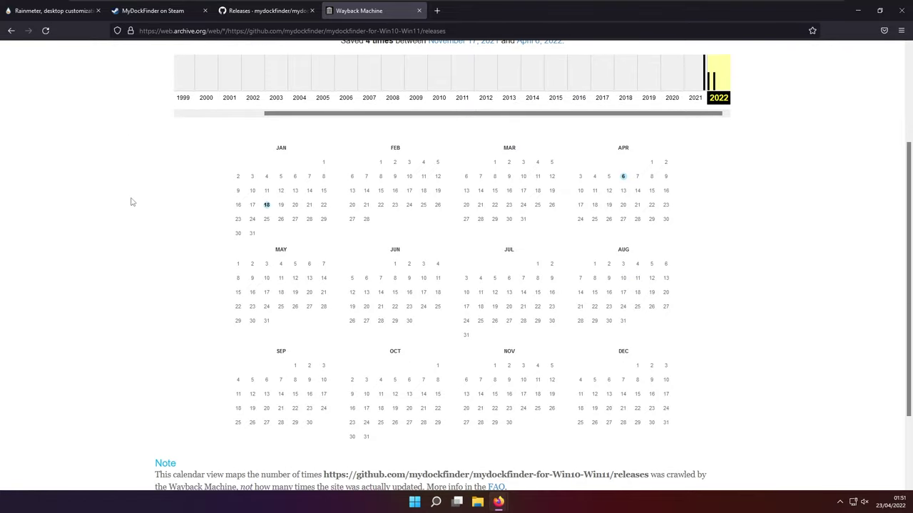
scroll(131, 202, "up", 2)
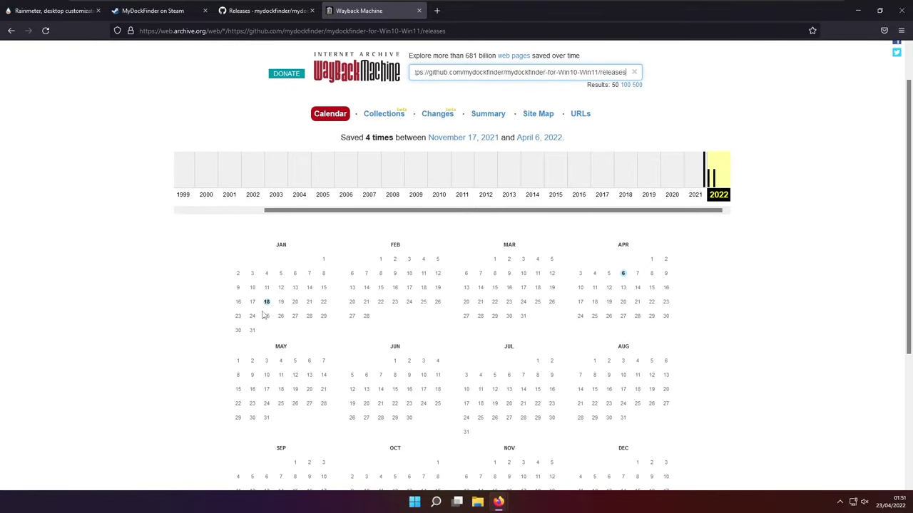
- Open the 18 January 2022 snapshot of the releases page
mouse_move(266, 303)
left_click(283, 342)
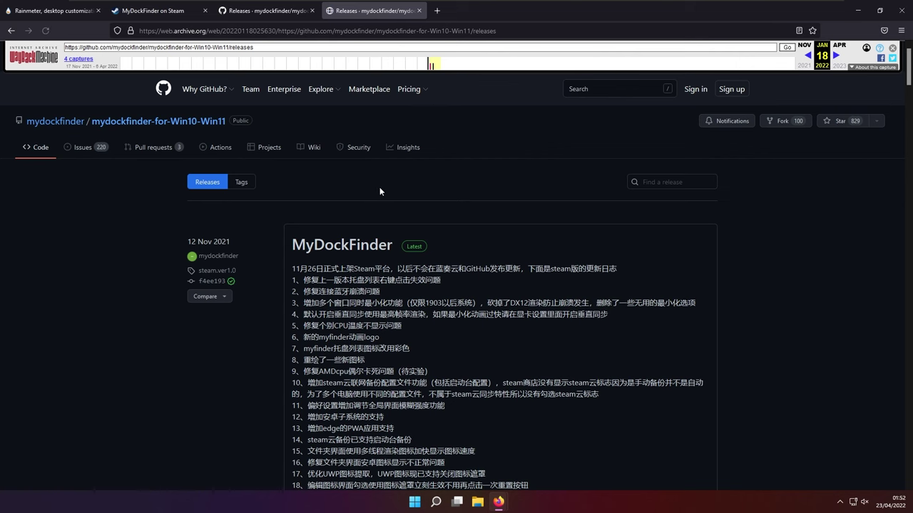
scroll(378, 209, "down", 4)
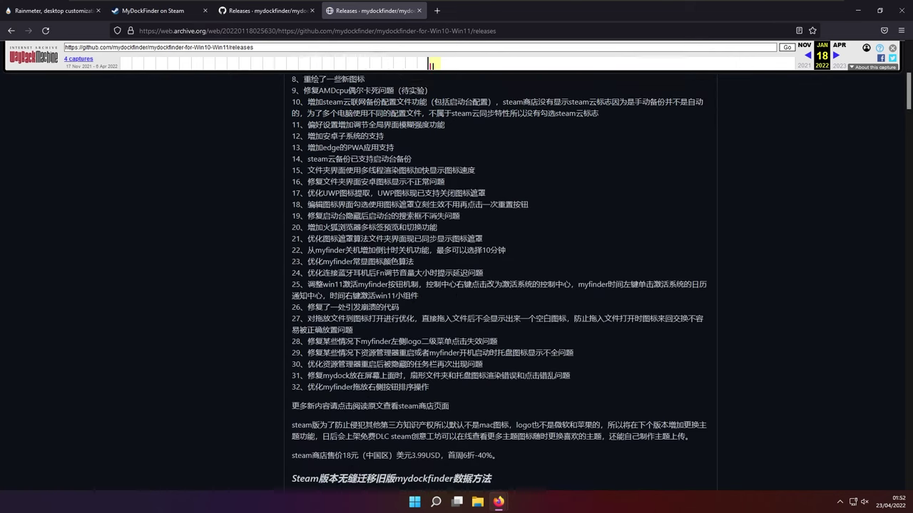
scroll(496, 198, "up", 3)
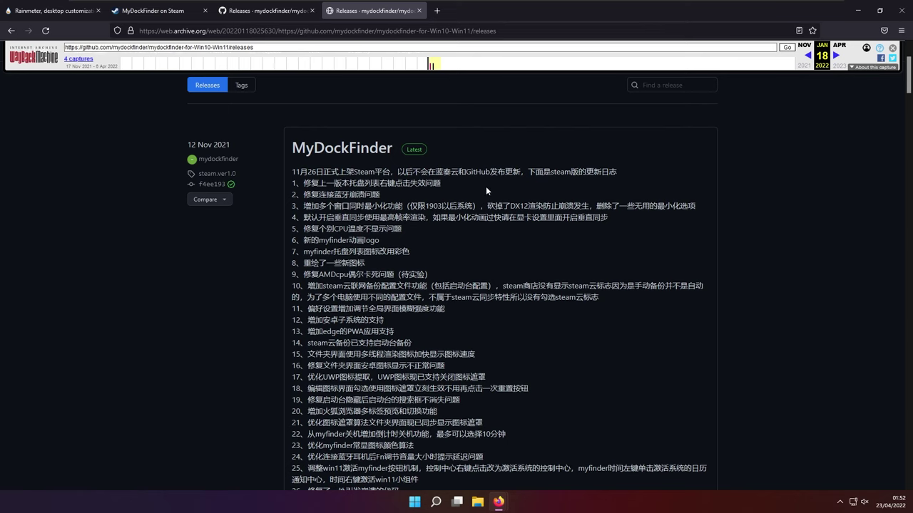
- Scroll down to the 04 Sep release 5.10 and expand its assets list
scroll(387, 235, "down", 3)
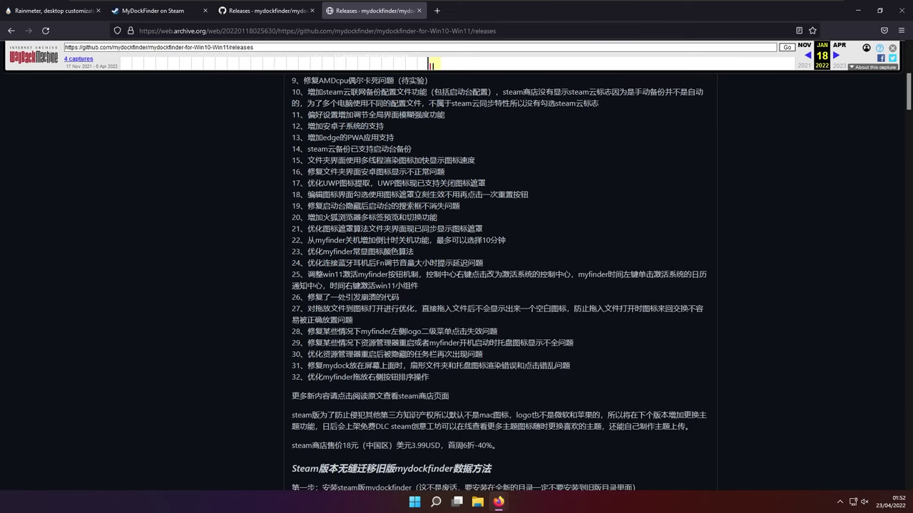
scroll(498, 201, "down", 7)
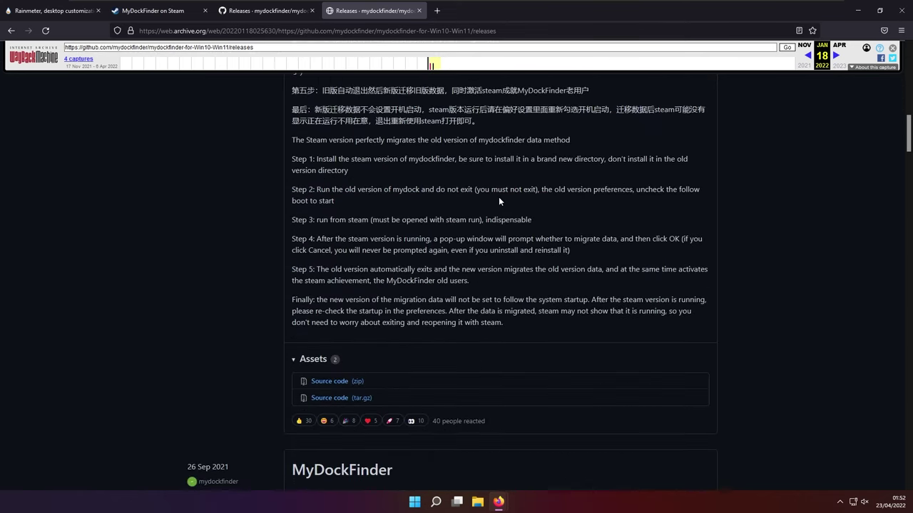
scroll(495, 197, "down", 1)
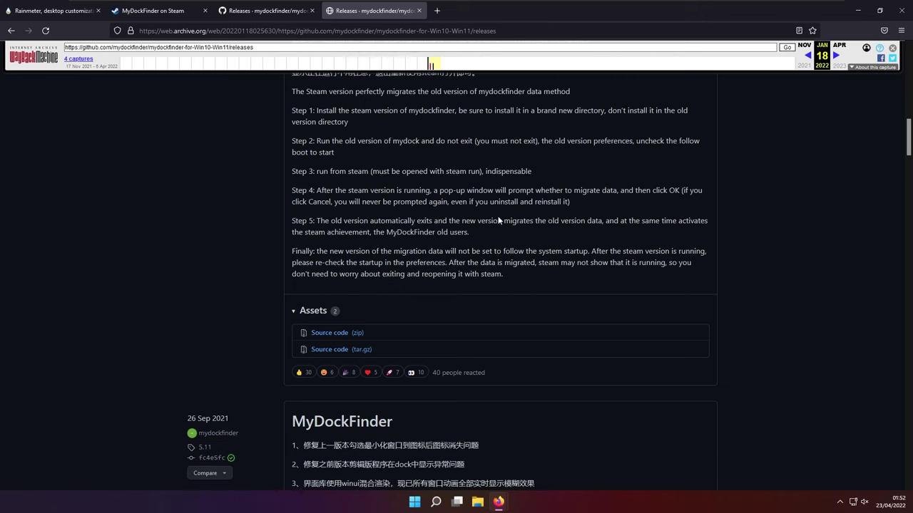
scroll(498, 221, "down", 3)
scroll(322, 172, "down", 3)
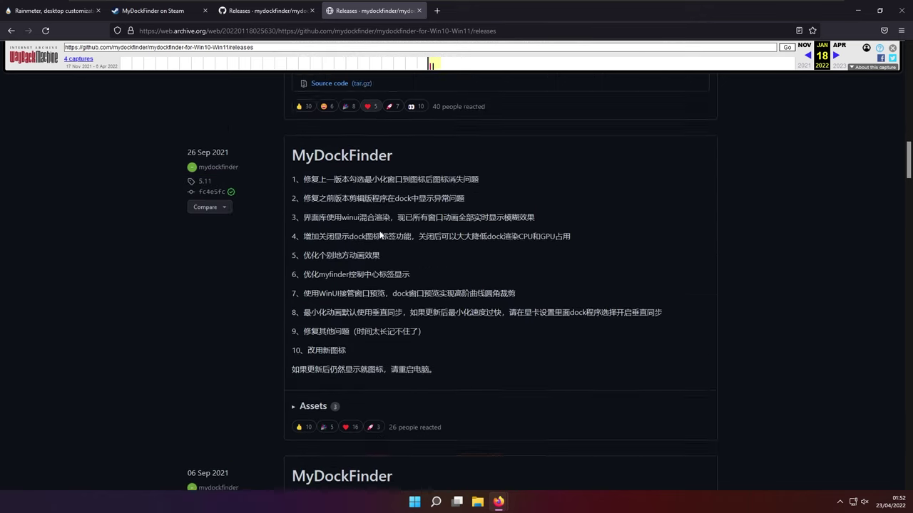
scroll(403, 251, "down", 5)
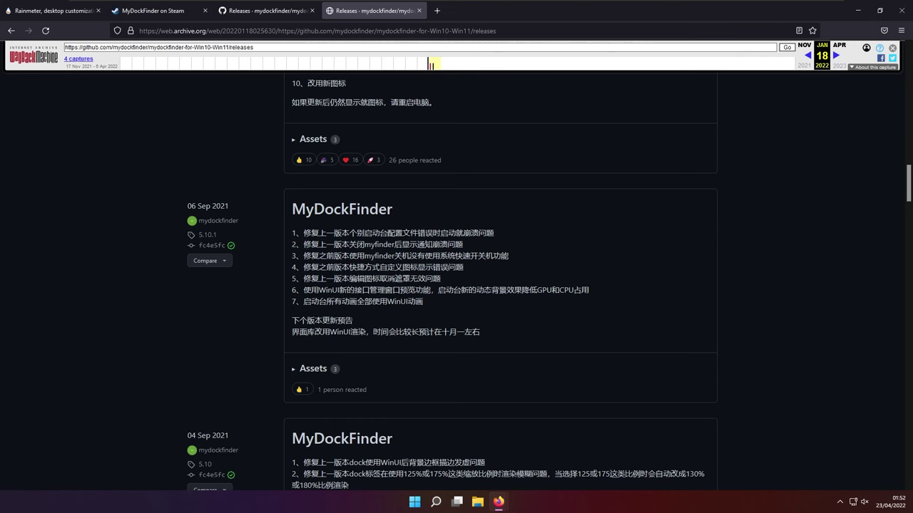
scroll(402, 283, "down", 3)
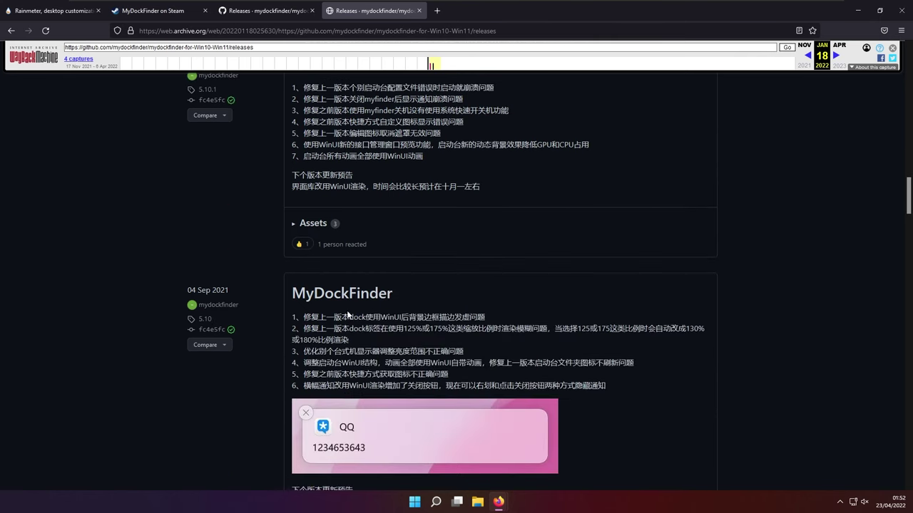
scroll(347, 315, "down", 1)
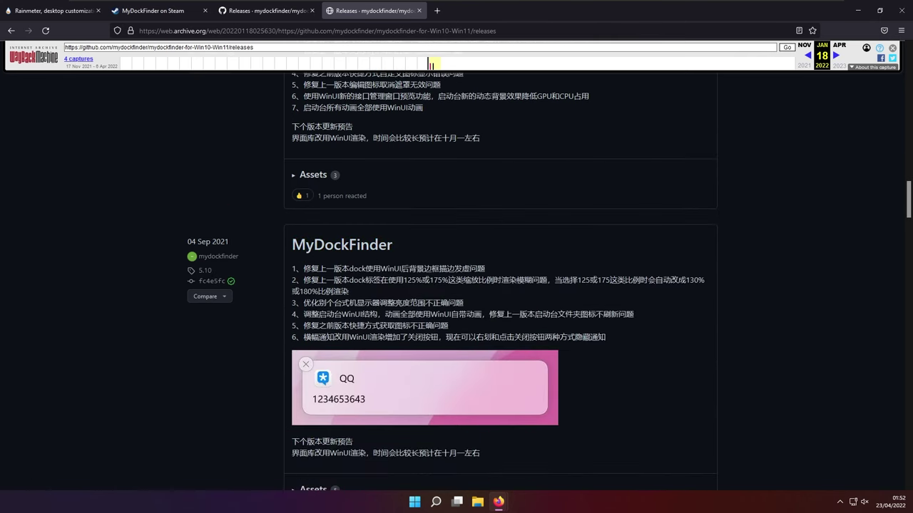
scroll(321, 244, "down", 3)
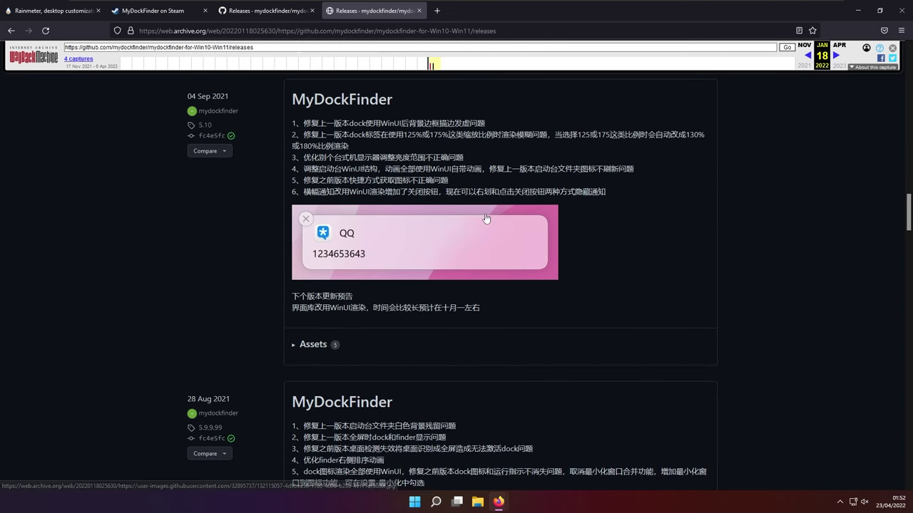
left_click(295, 348)
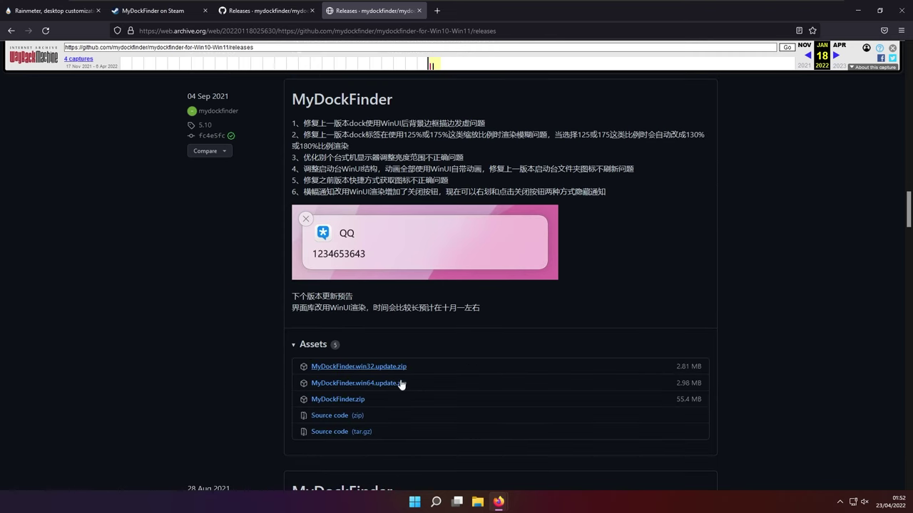
- Download MyDockFinder.zip and extract it into the Downloads folder
left_click(349, 404)
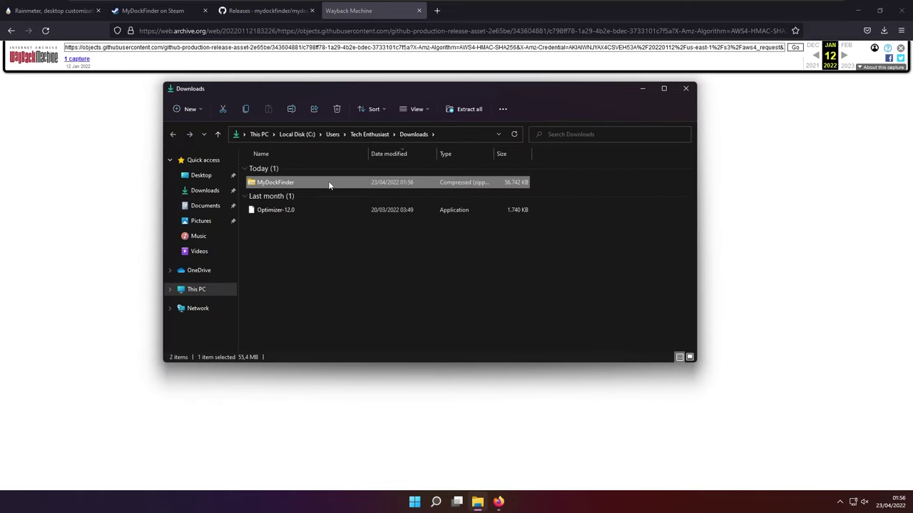
right_click(329, 185)
left_click(377, 260)
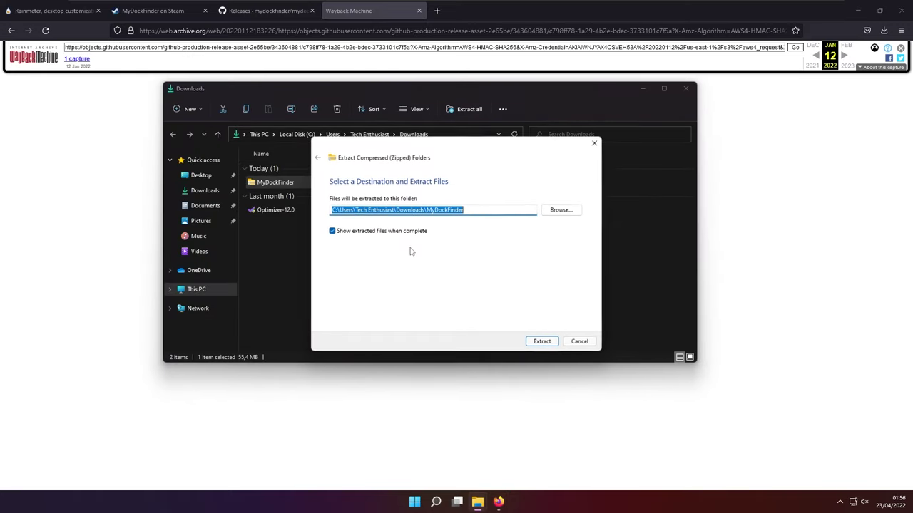
left_click(541, 341)
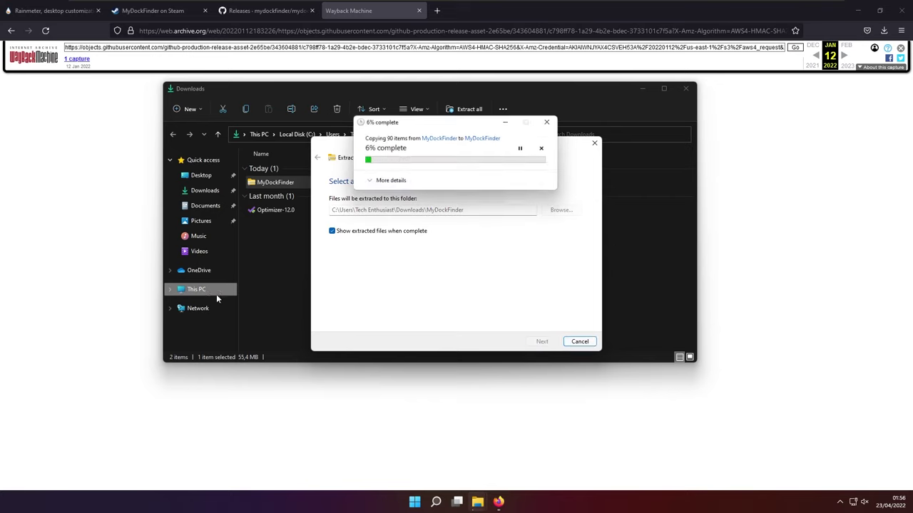
- Open Local Disk (C:) from This PC in a separate Explorer window
left_click(212, 291)
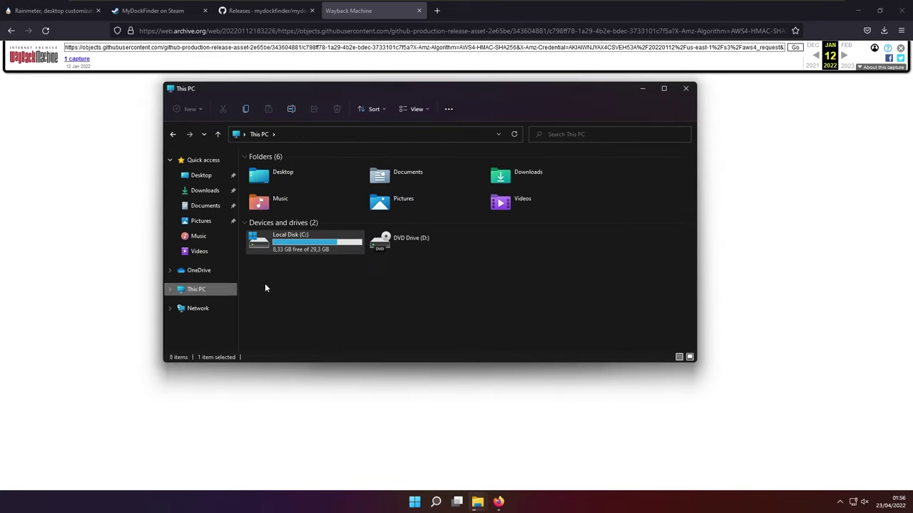
double_click(316, 255)
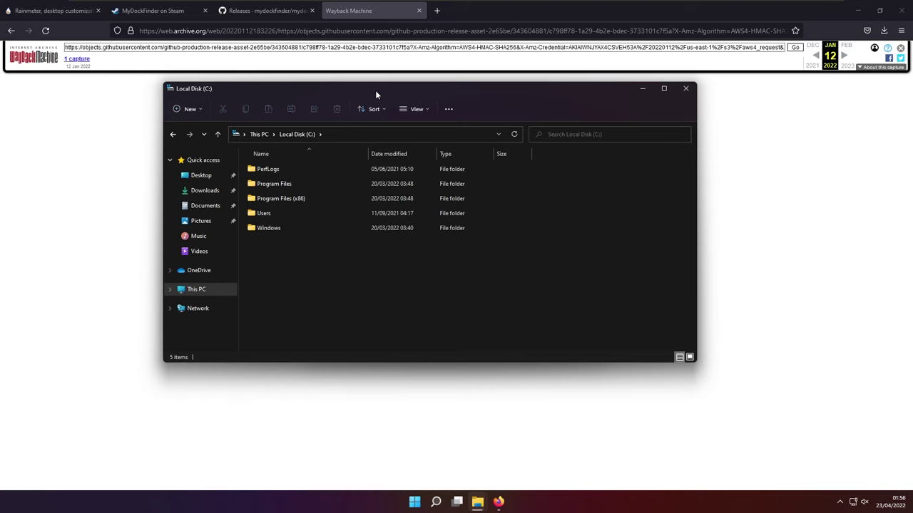
left_click_drag(375, 90, 433, 92)
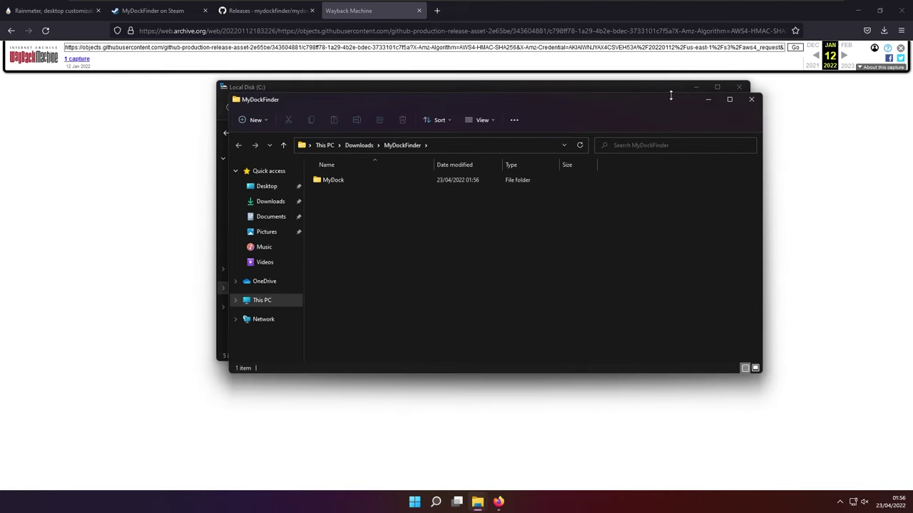
- Create a new folder named Tweaks on drive C:
left_click(706, 100)
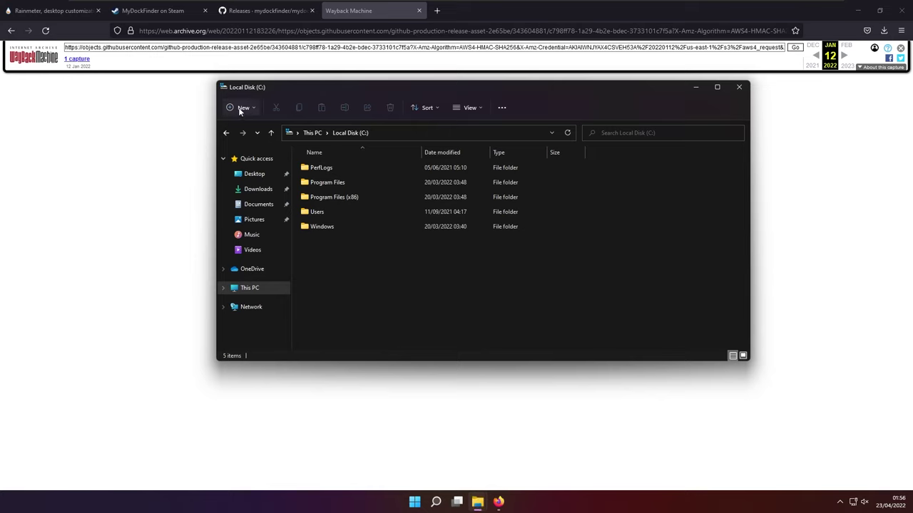
left_click(248, 129)
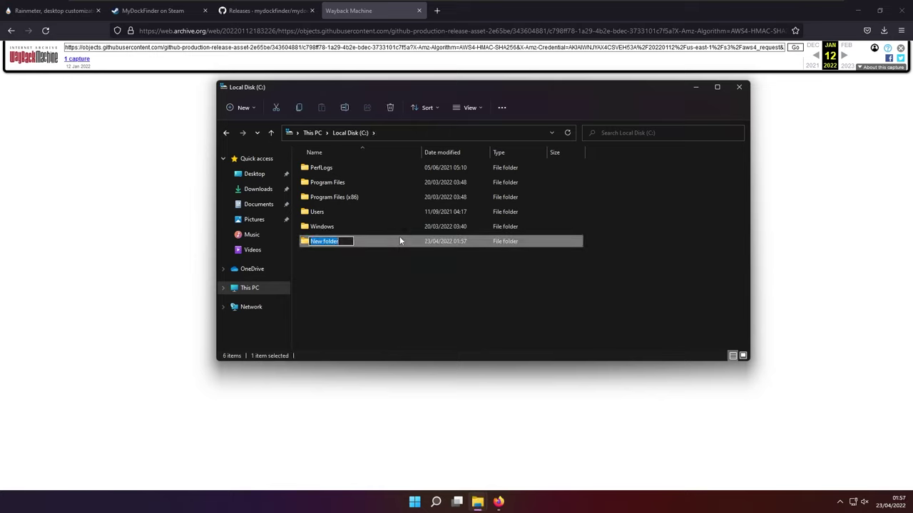
type("1weaks")
key("Return")
- Move the MyDockFinder folder from Downloads into C:\Tweaks and open its MyDock folder
left_click(258, 190)
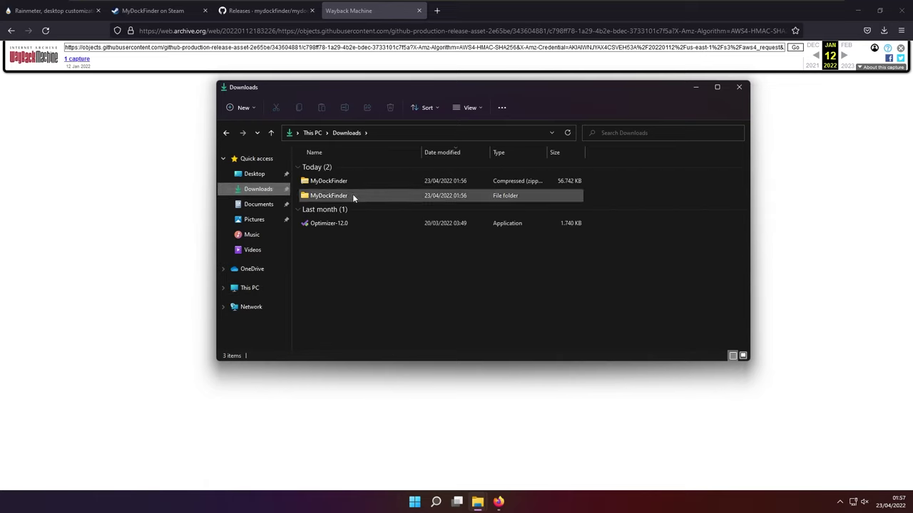
left_click(349, 195)
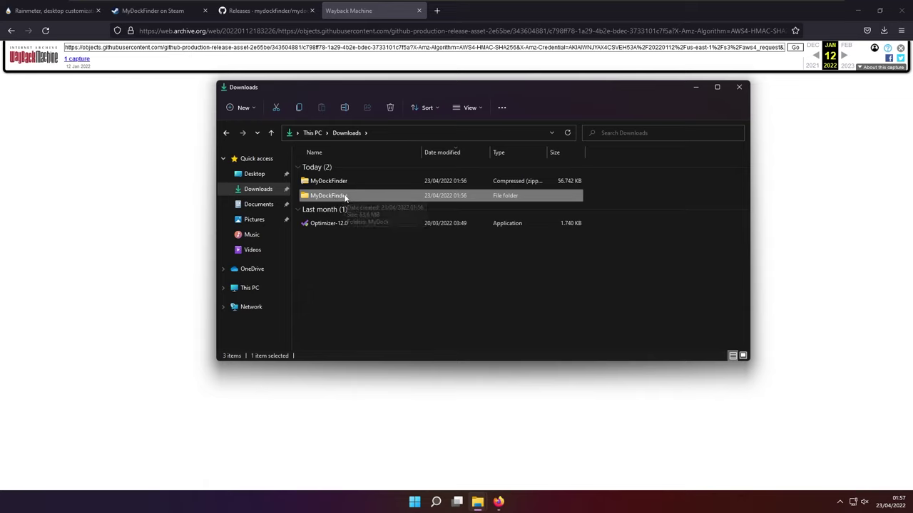
right_click(353, 197)
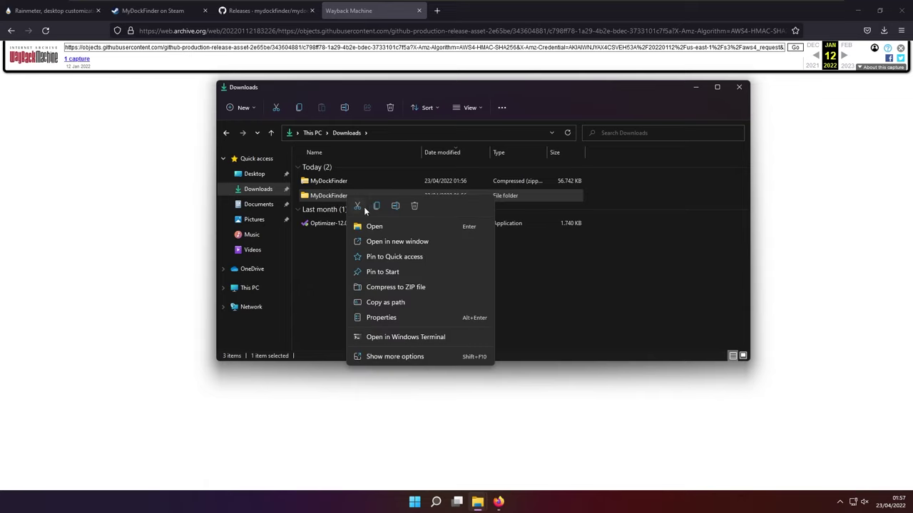
left_click(357, 206)
left_click(270, 288)
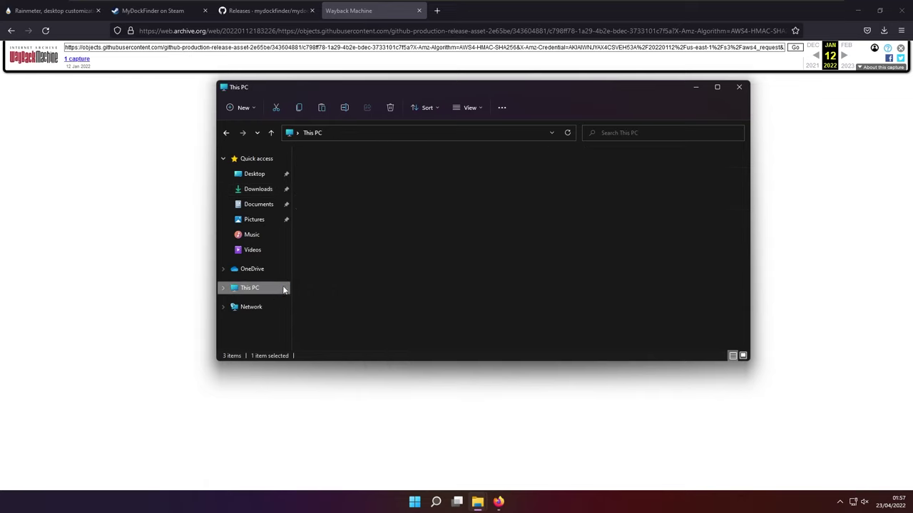
double_click(356, 247)
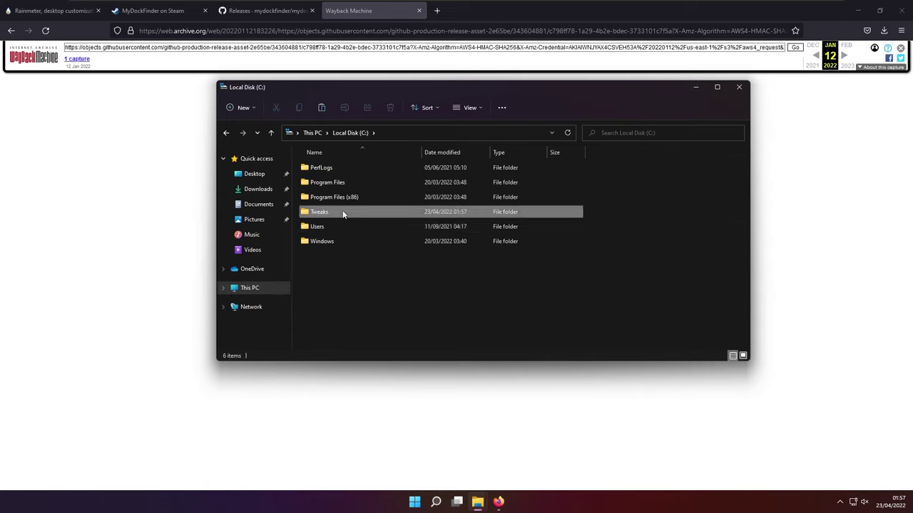
double_click(343, 212)
right_click(370, 198)
left_click(382, 211)
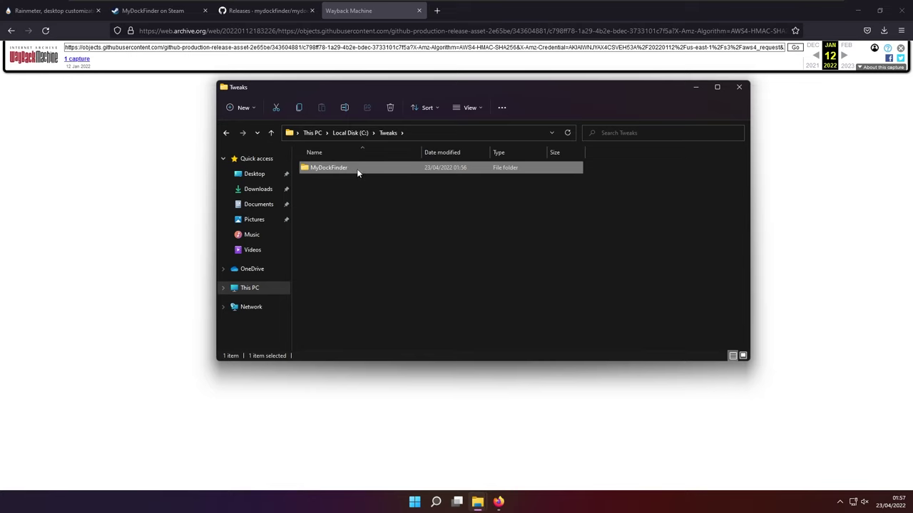
double_click(359, 170)
double_click(404, 164)
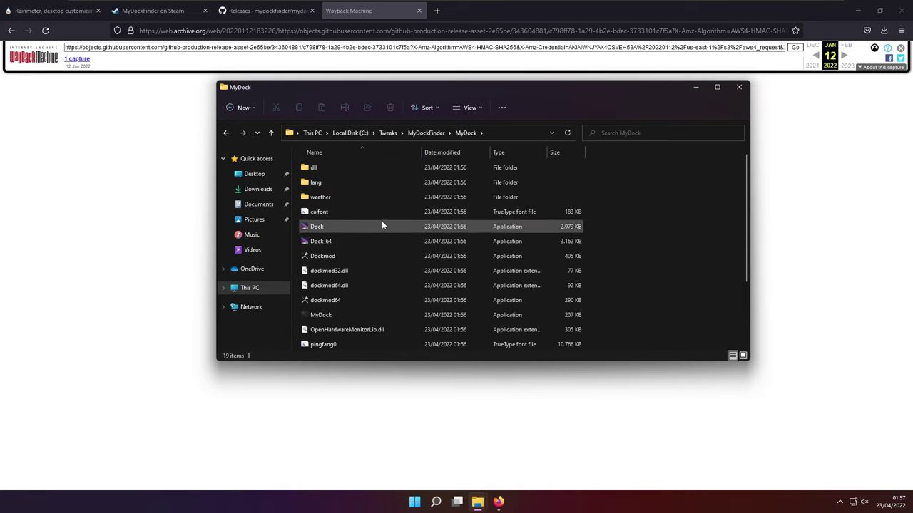
- Launch Dock_64 and allow it past the SmartScreen warning with Run anyway
scroll(380, 293, "down", 2)
scroll(380, 285, "up", 2)
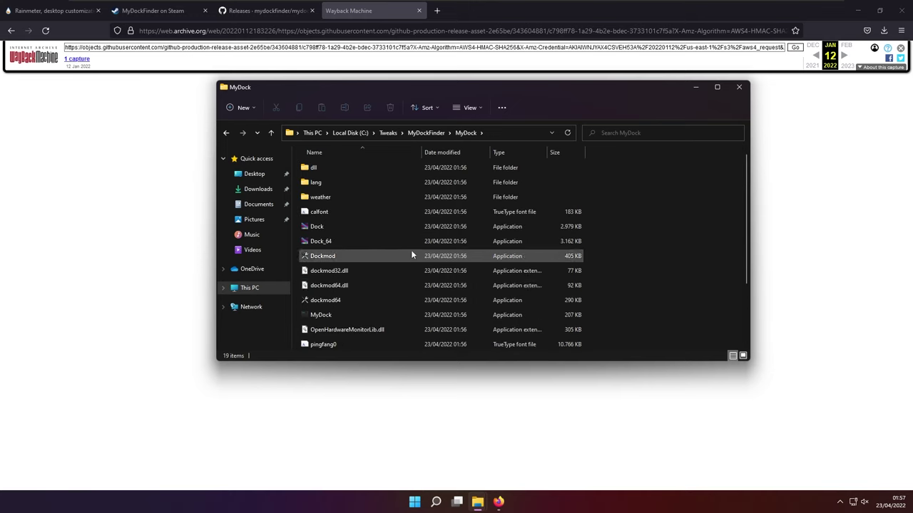
double_click(357, 243)
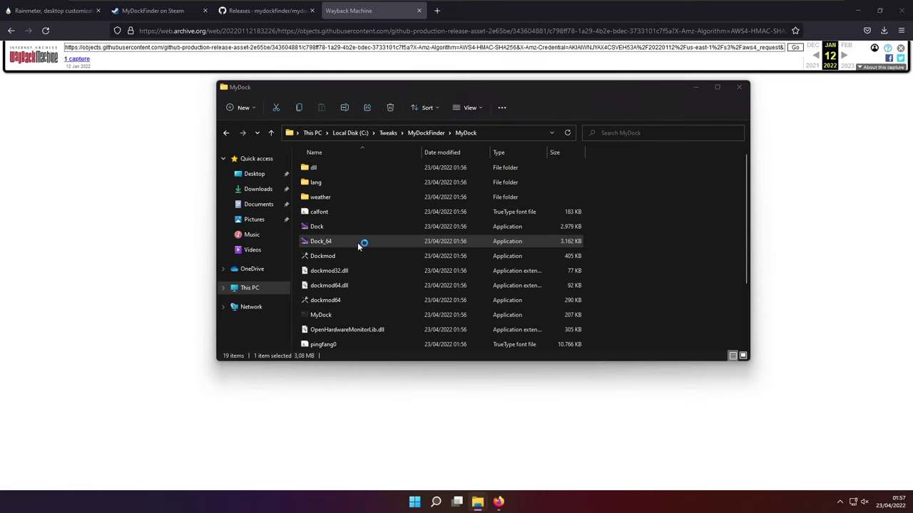
left_click(857, 21)
left_click(857, 11)
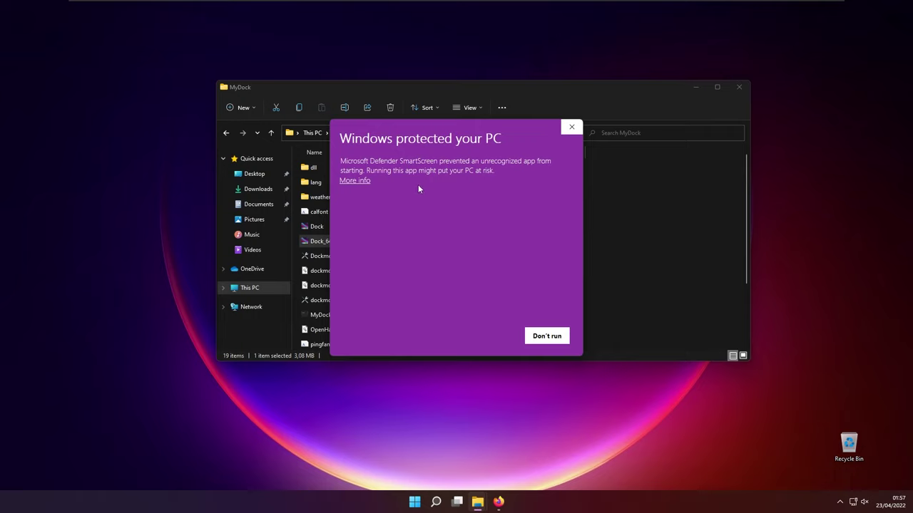
left_click(363, 182)
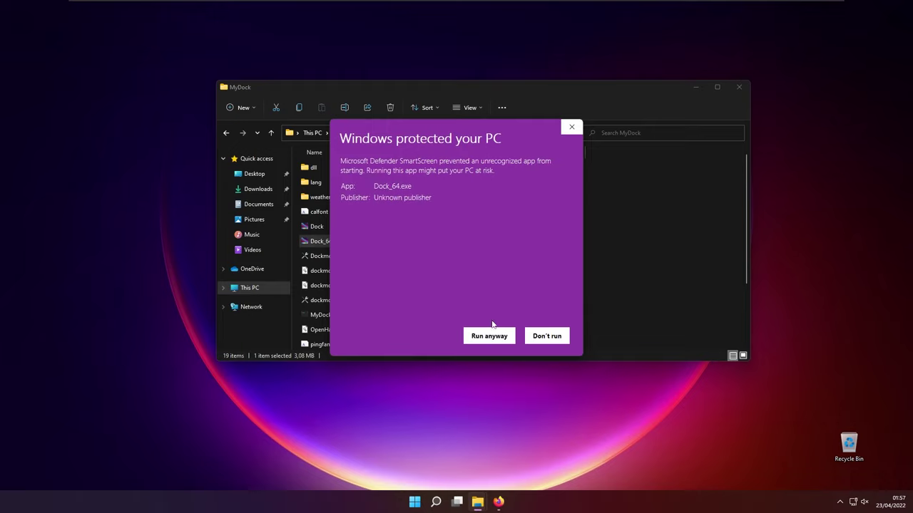
left_click(486, 336)
- Allow dockmod to run past its SmartScreen warning
left_click(692, 90)
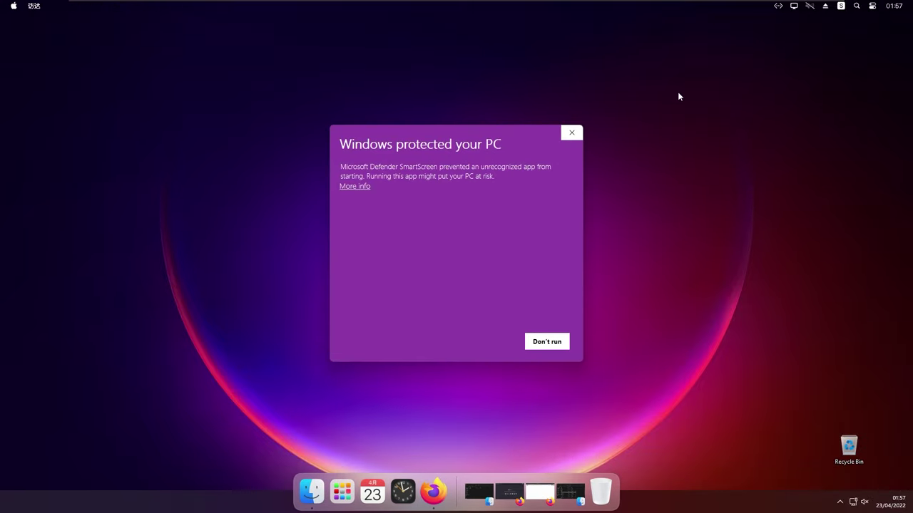
left_click(367, 186)
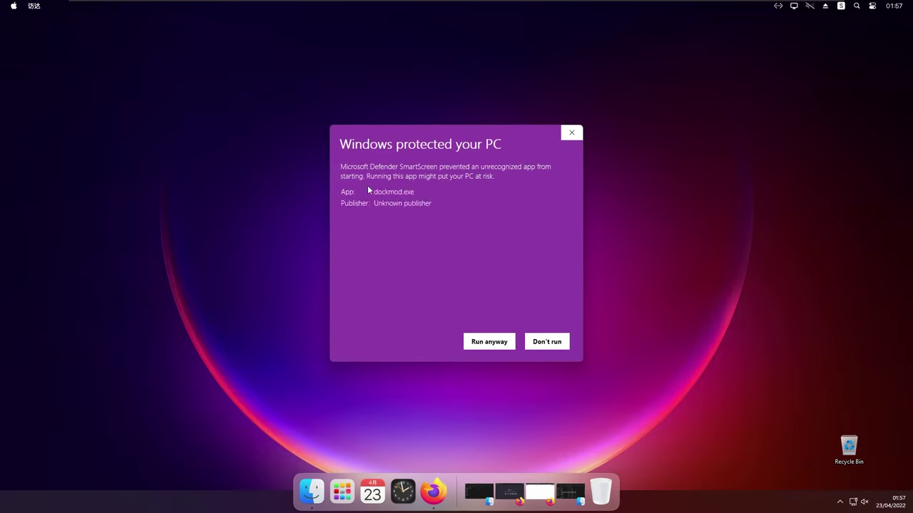
left_click(489, 341)
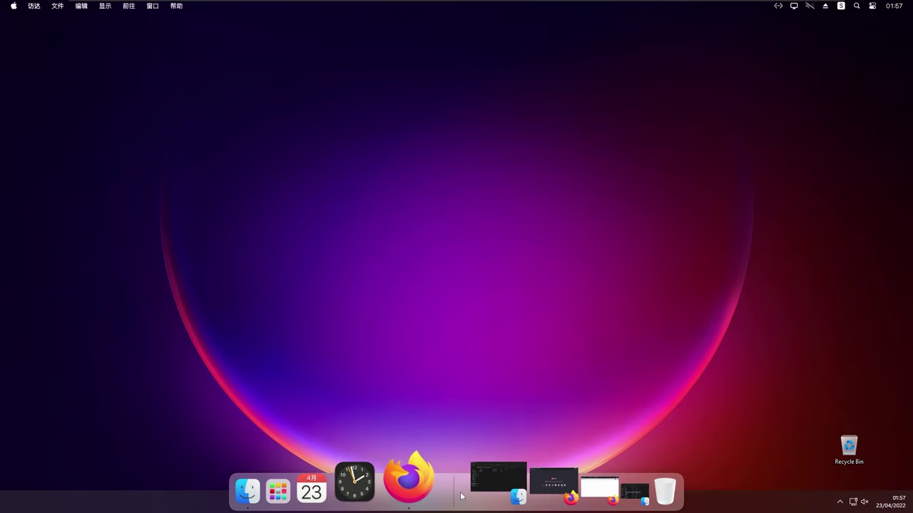
- Set MyDockFinder's global display language to English and acknowledge the restart notice
right_click(458, 494)
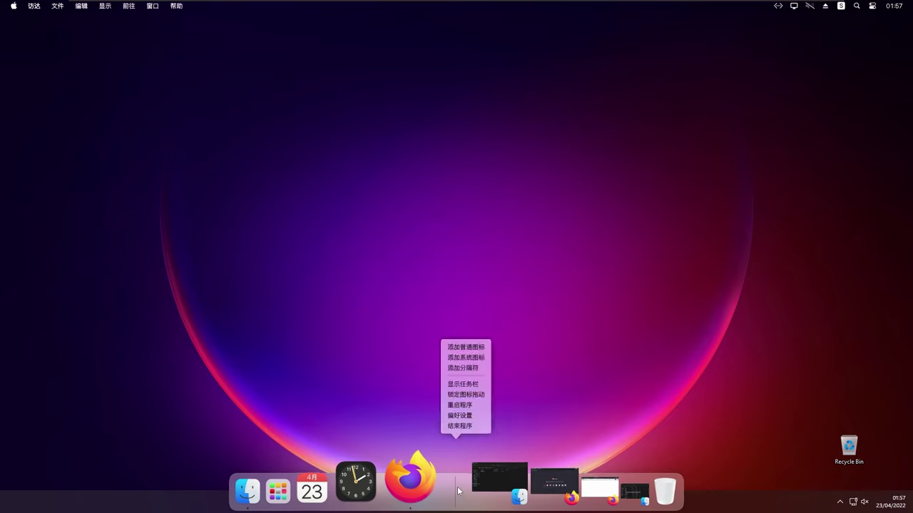
left_click(472, 417)
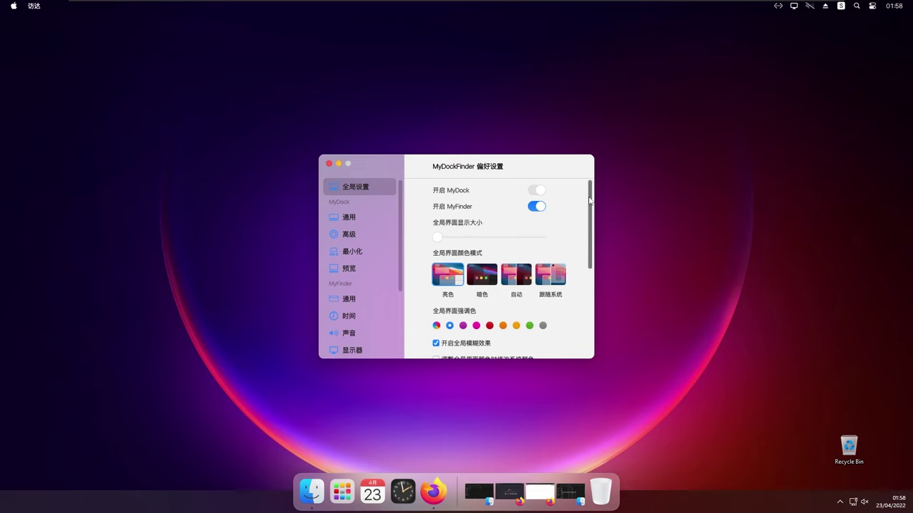
left_click_drag(582, 202, 585, 316)
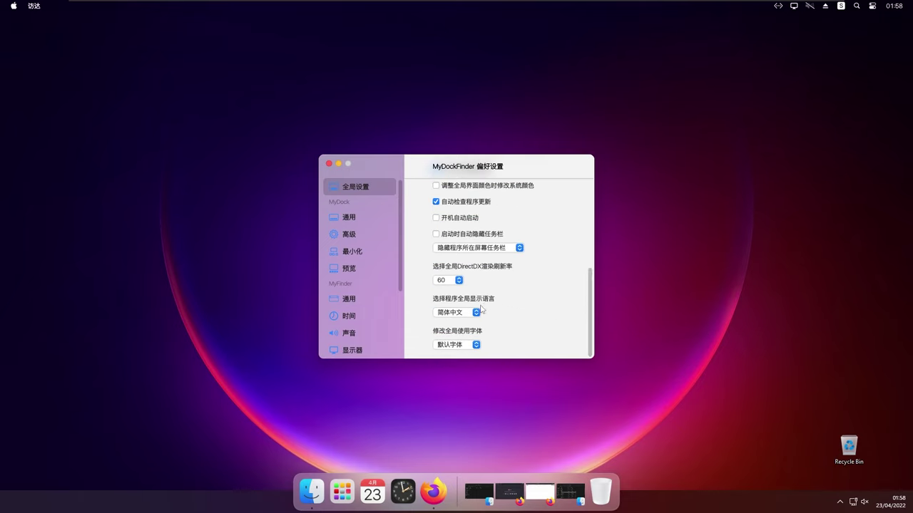
left_click(473, 346)
left_click(467, 333)
left_click(460, 314)
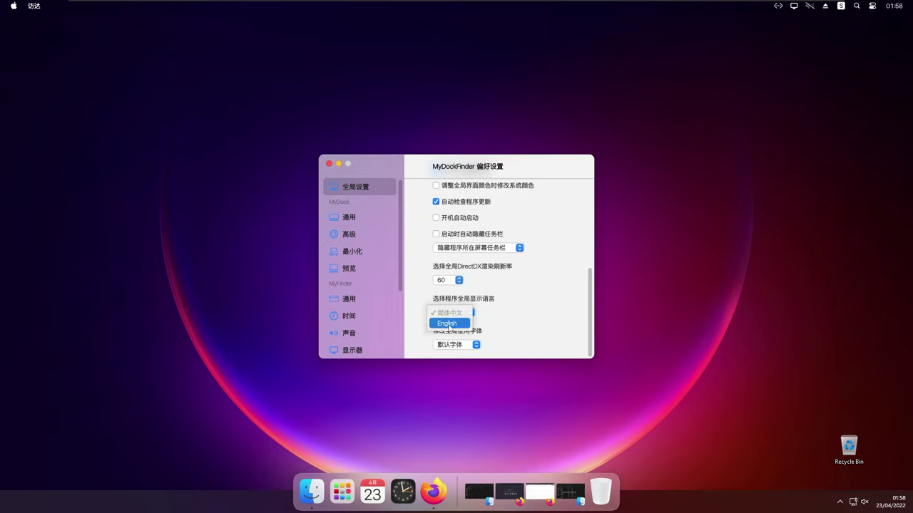
left_click(447, 324)
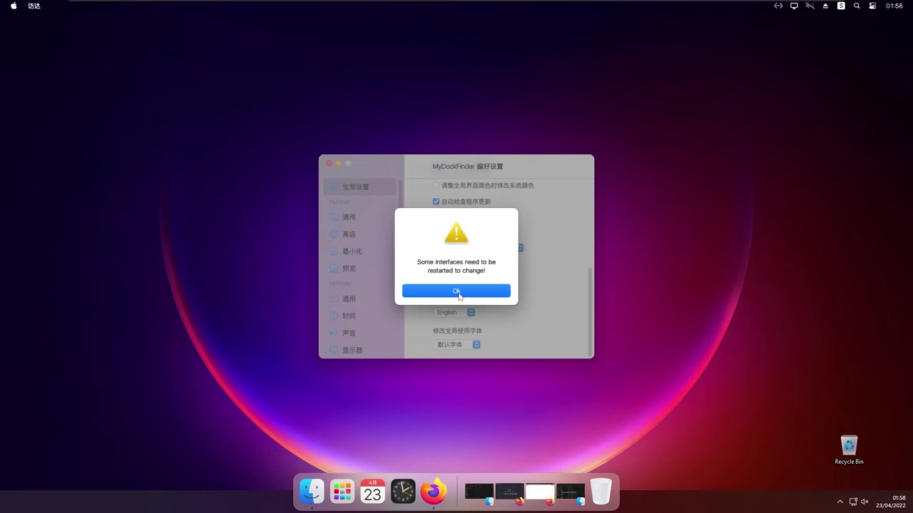
left_click(457, 292)
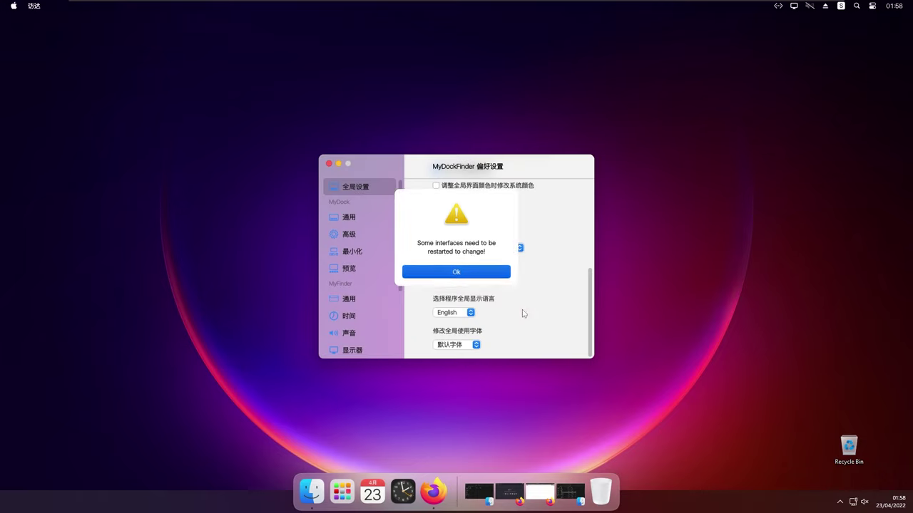
- Close Preferences and end the dock process in Task Manager
left_click(328, 164)
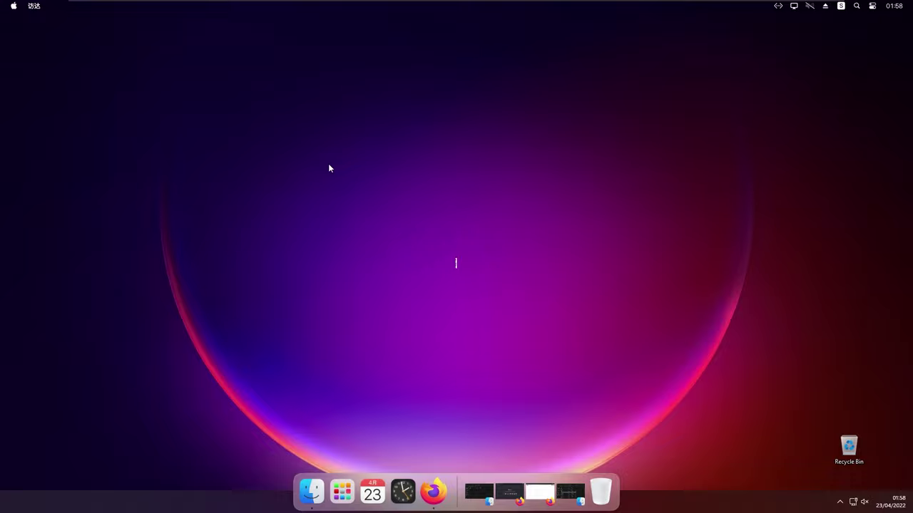
key("super+x")
left_click(432, 386)
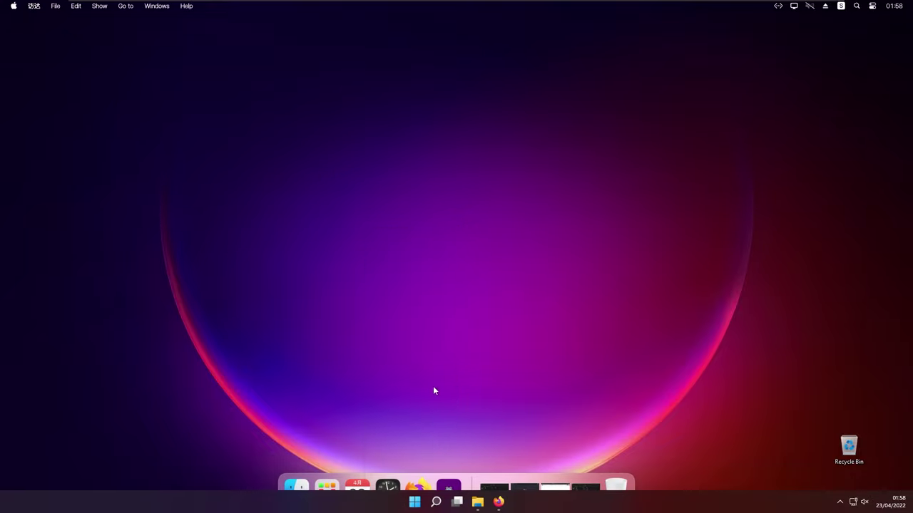
left_click_drag(177, 115, 400, 153)
left_click(360, 300)
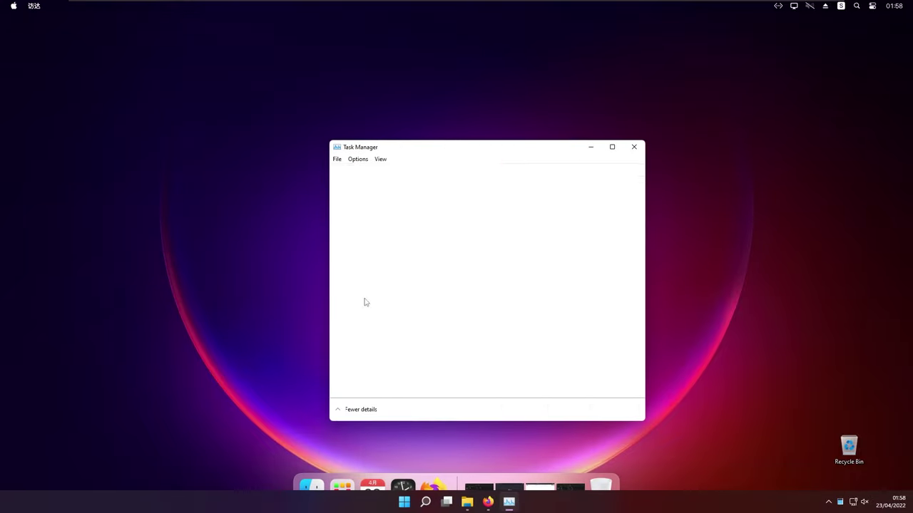
left_click(393, 382)
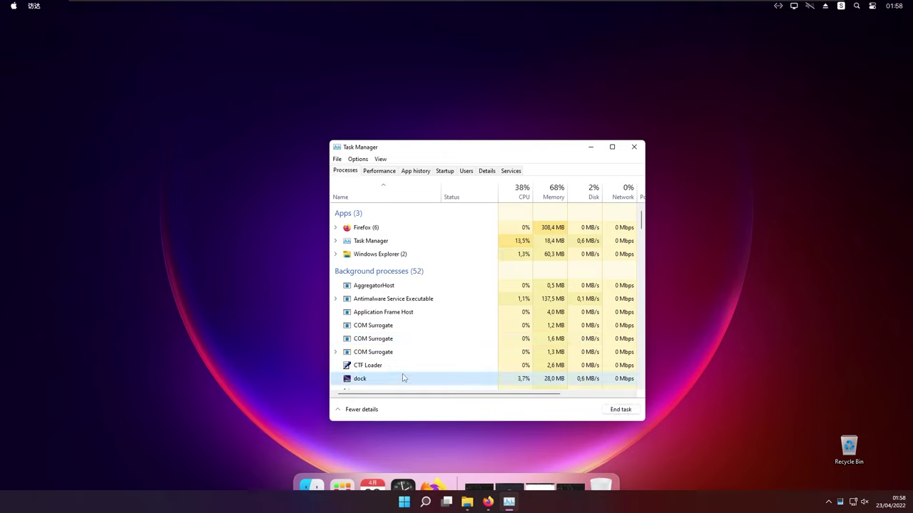
left_click(621, 410)
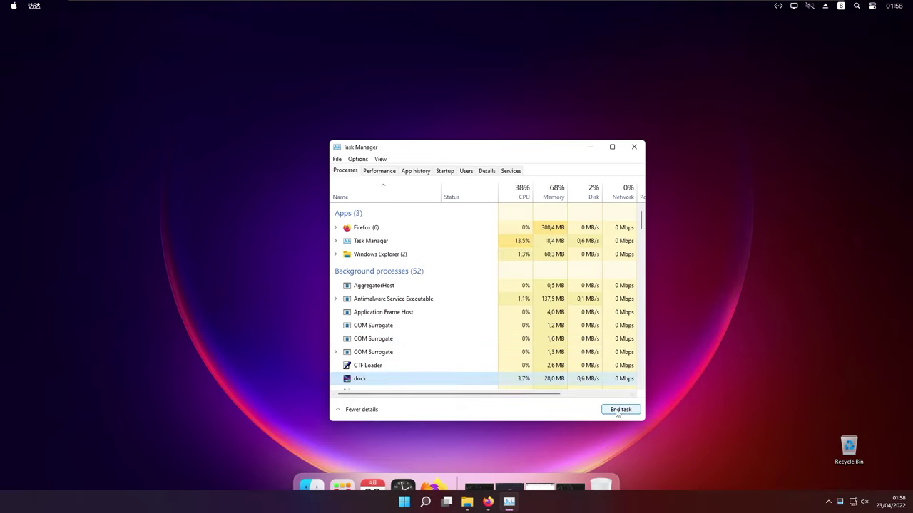
- Close Task Manager and bring back the MyDock folder window to relaunch the dock
left_click(361, 409)
left_click(499, 148)
mouse_move(489, 504)
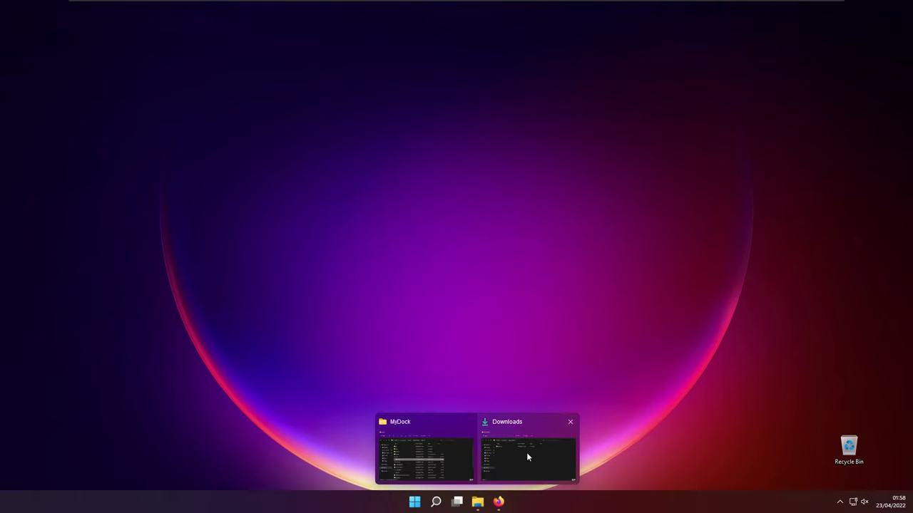
left_click(439, 457)
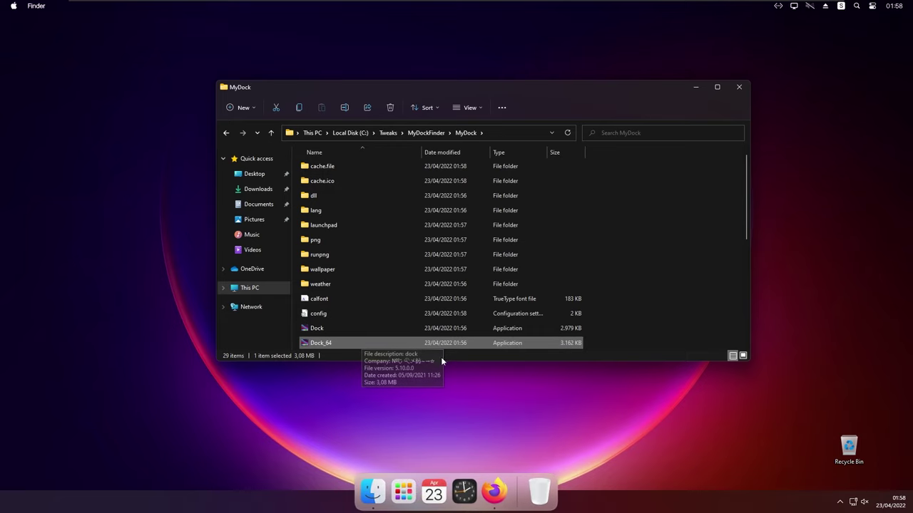
- Hide the Windows taskbar from the dock's options and restart the dock program
left_click(695, 87)
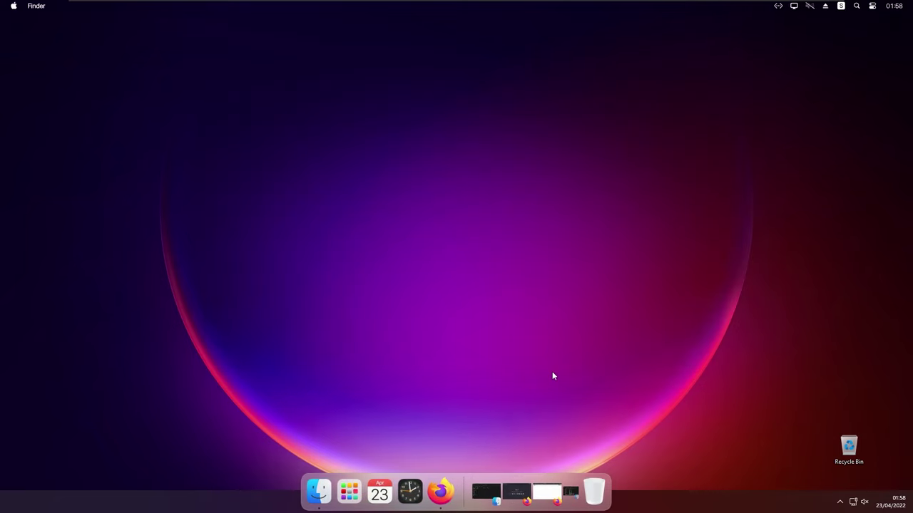
right_click(465, 489)
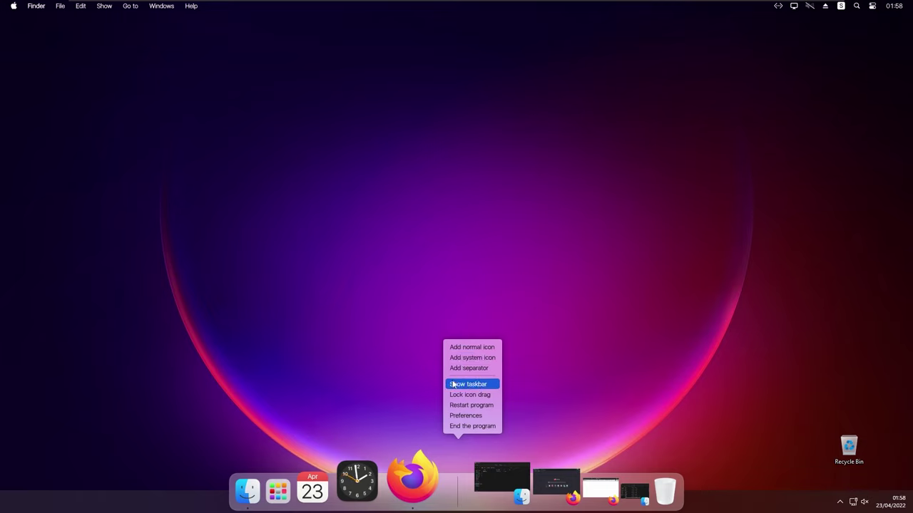
left_click(474, 385)
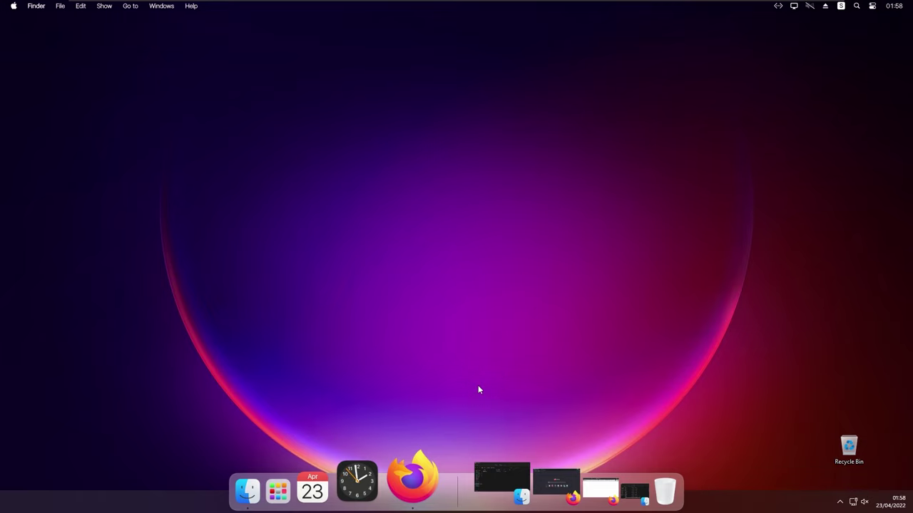
right_click(458, 489)
left_click(487, 405)
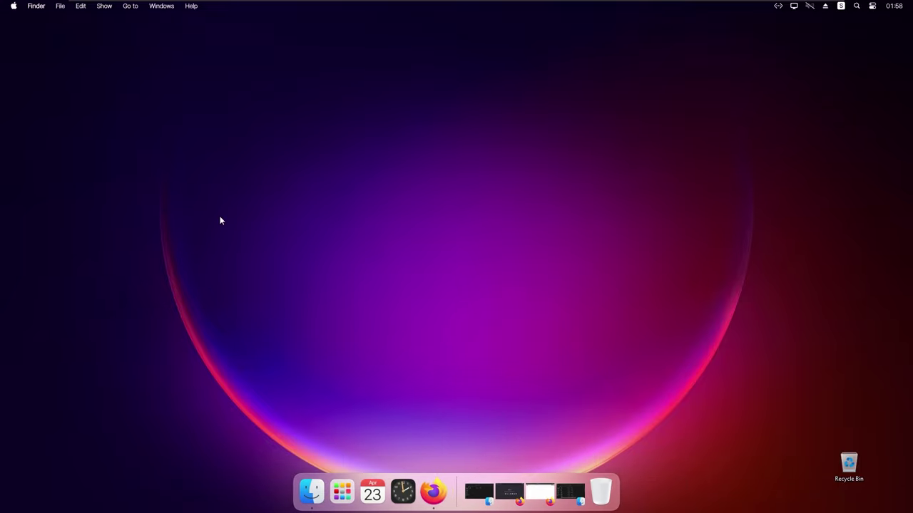
- Check the PC's About information from the top-bar menu, then open Control Center
left_click(15, 7)
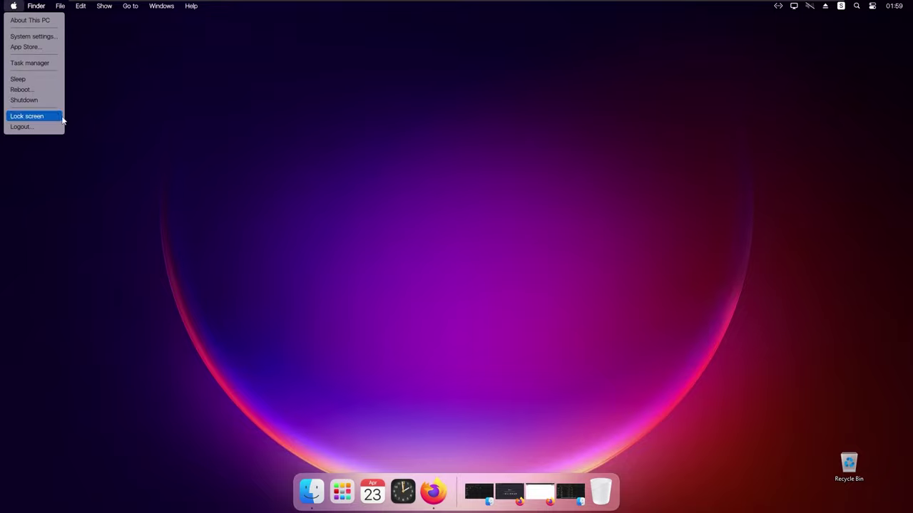
left_click(69, 30)
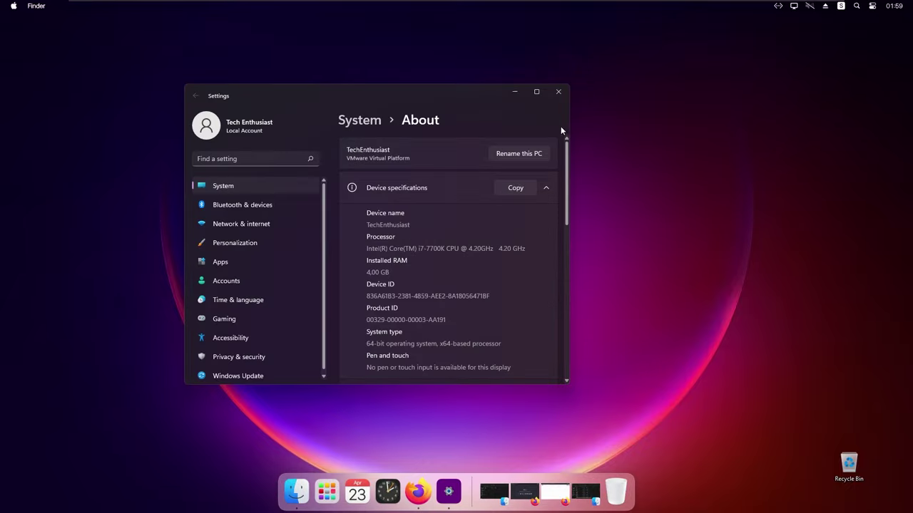
scroll(485, 248, "down", 5)
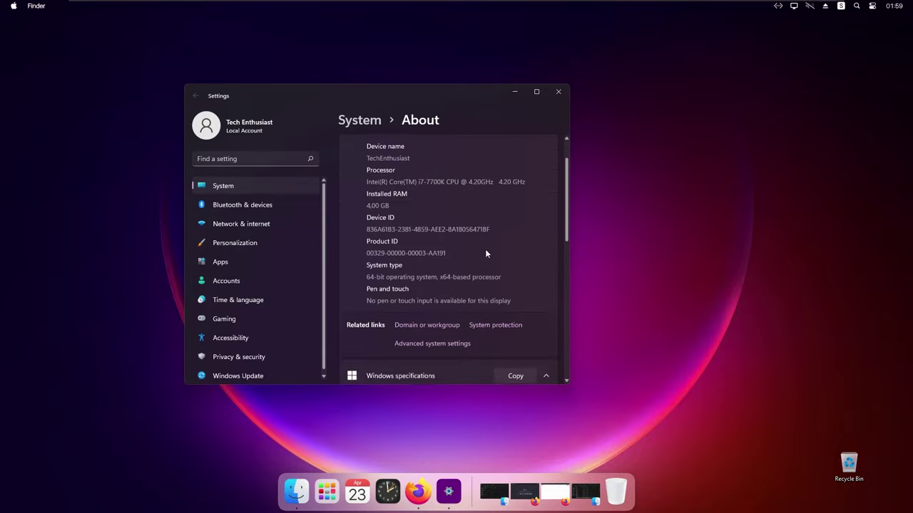
left_click(562, 90)
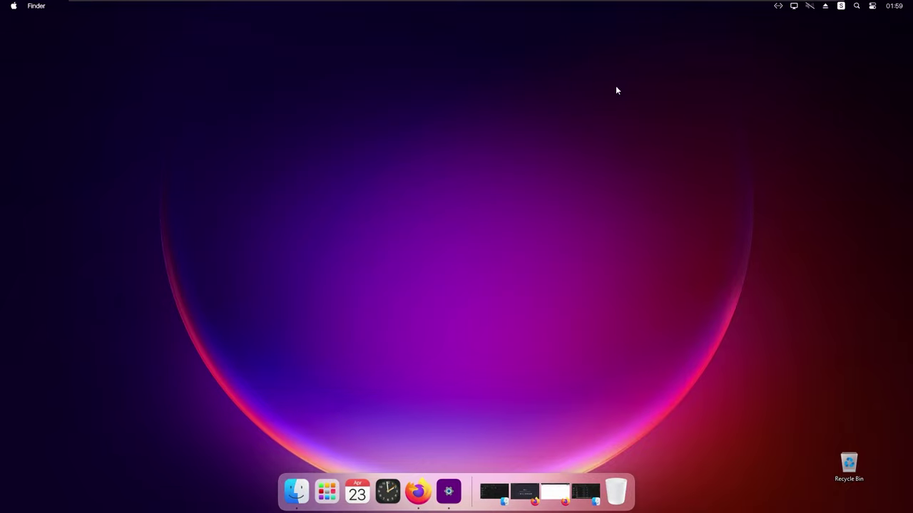
left_click(873, 7)
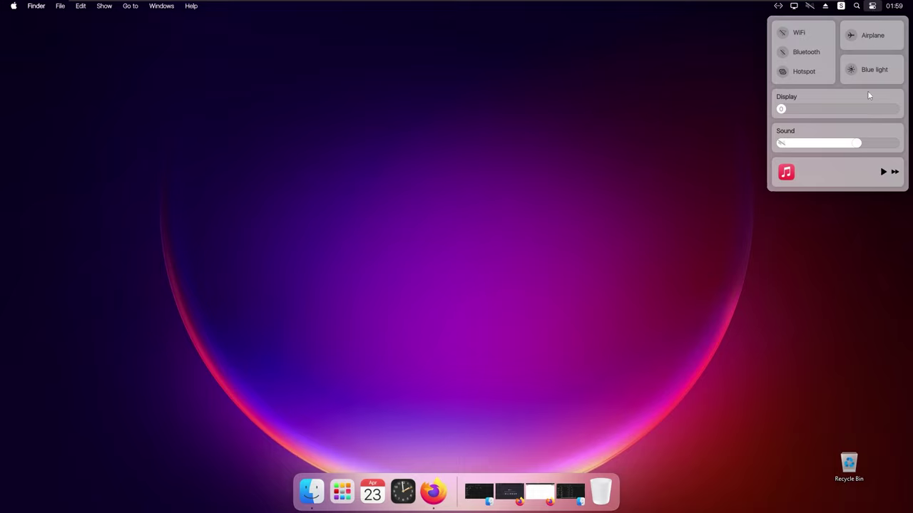
- Shrink the dock's default and zoomed icon sizes in MyDock General preferences, then close Preferences
right_click(459, 490)
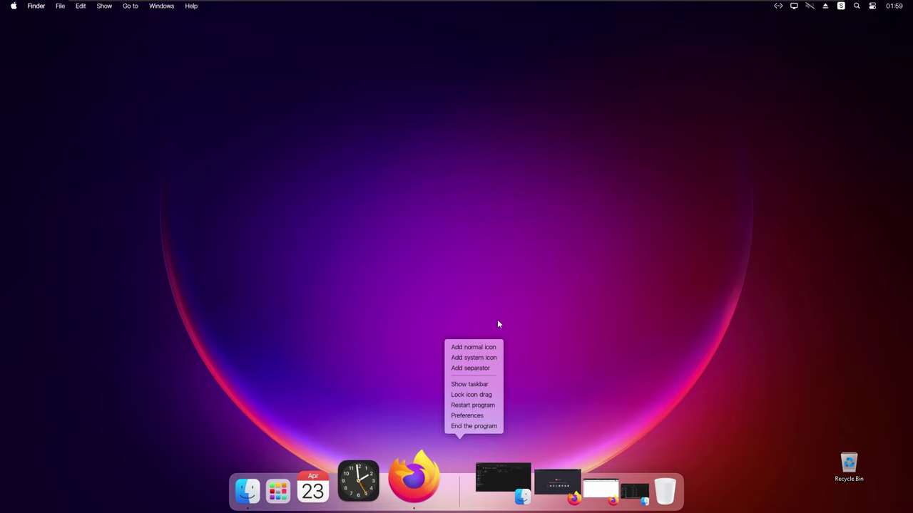
left_click(473, 417)
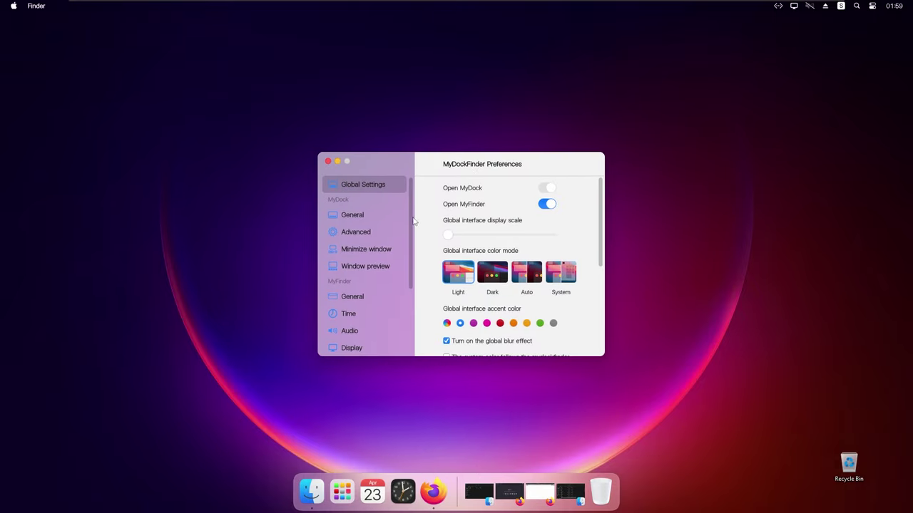
scroll(413, 228, "down", 2)
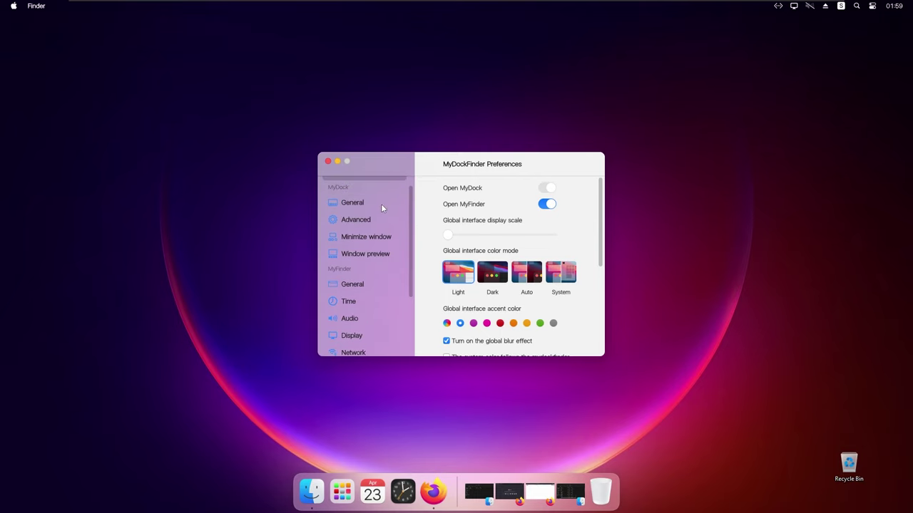
left_click(381, 204)
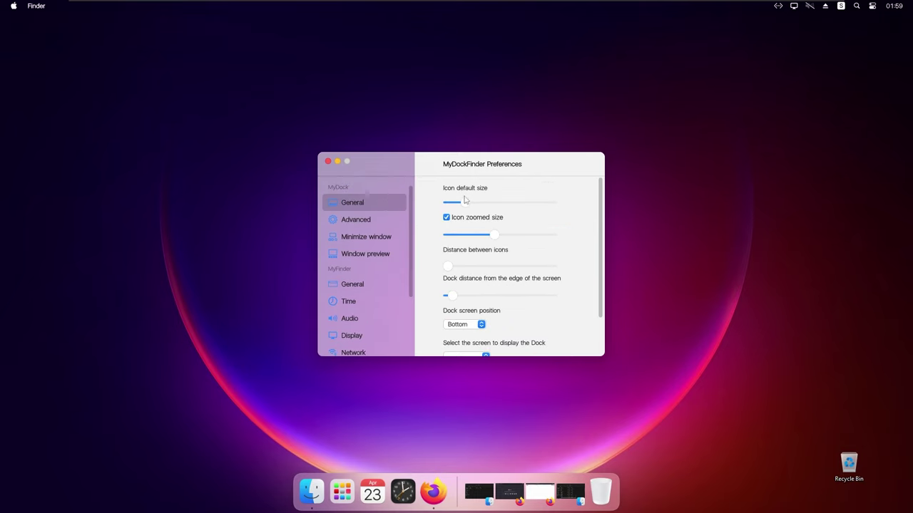
left_click_drag(466, 203, 458, 204)
left_click_drag(494, 236, 477, 235)
scroll(504, 299, "down", 2)
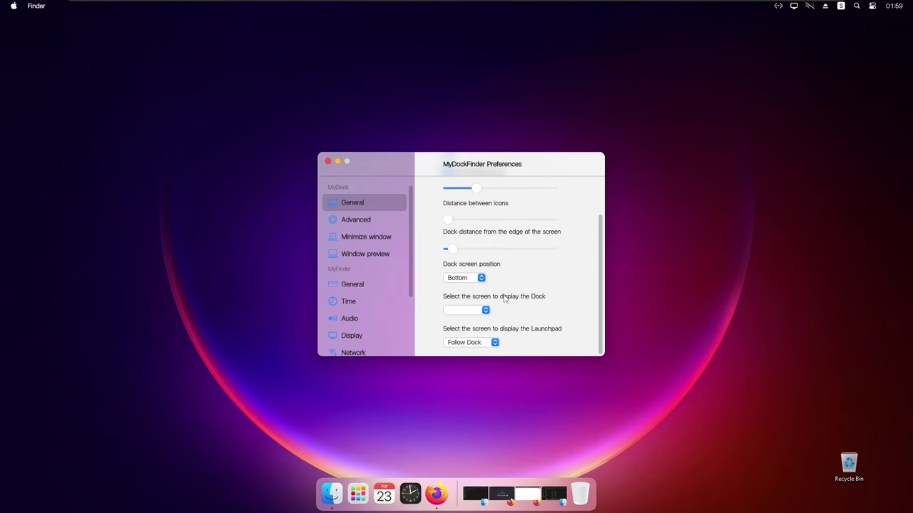
left_click(468, 278)
left_click(456, 278)
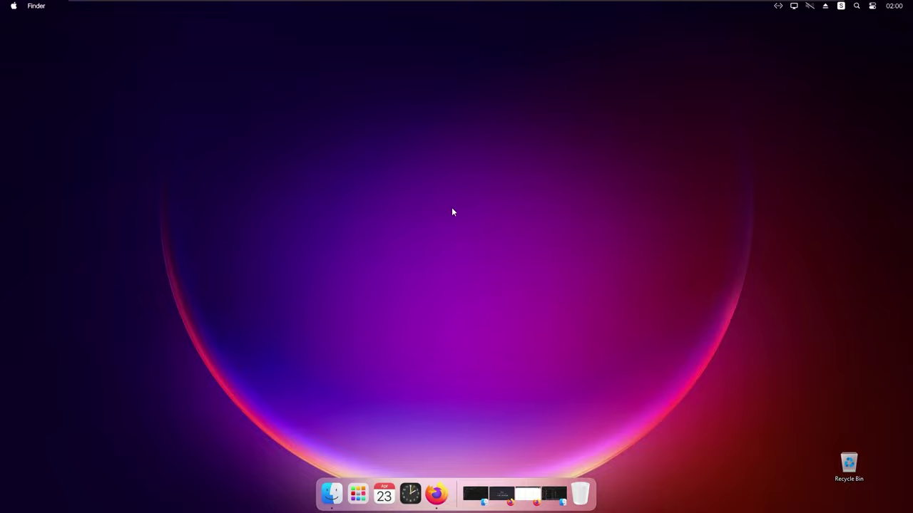
- Open Firefox and search Google for 'windynamic desktop'
left_click(437, 490)
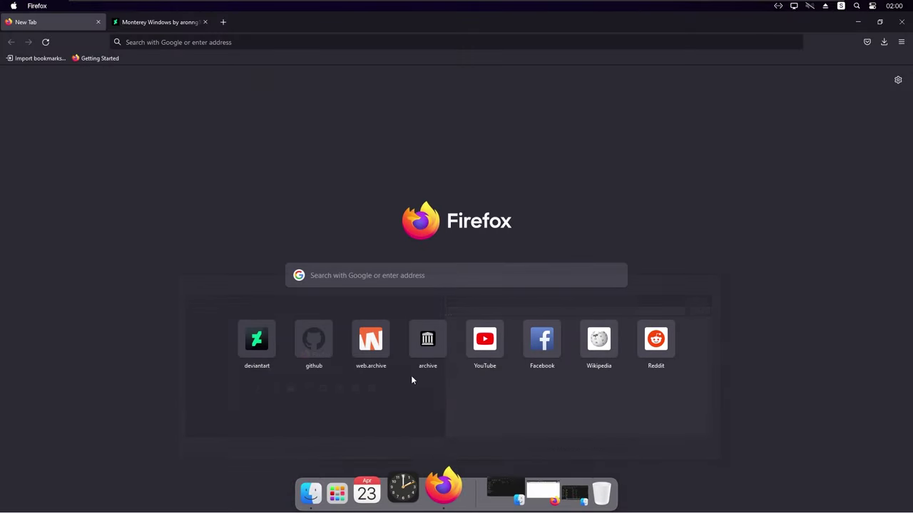
left_click(409, 275)
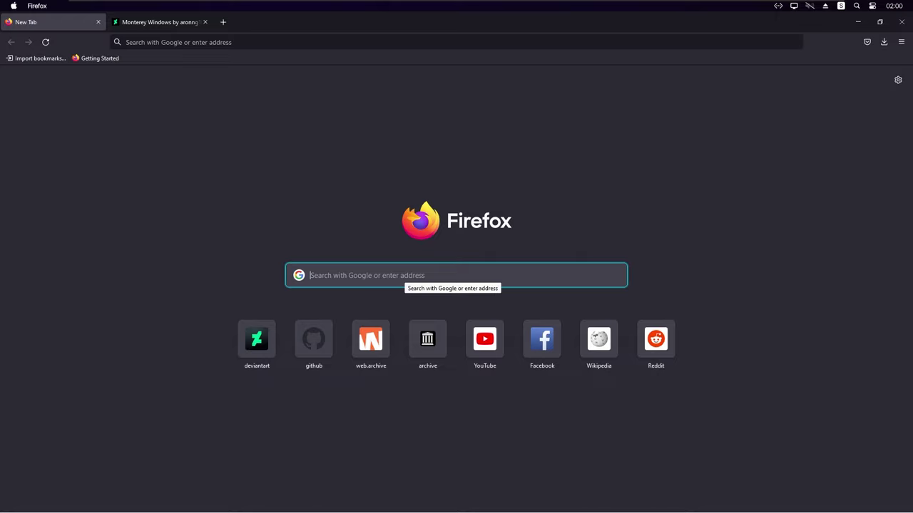
type("w")
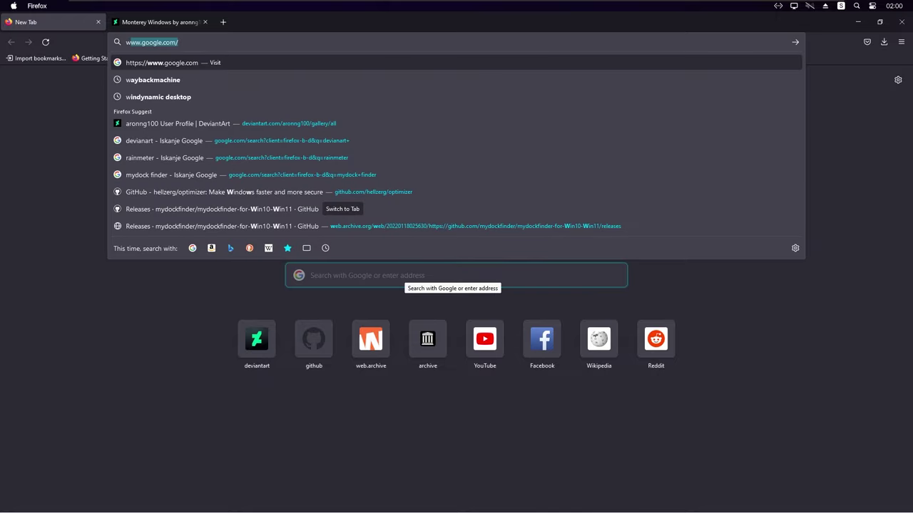
type("ind")
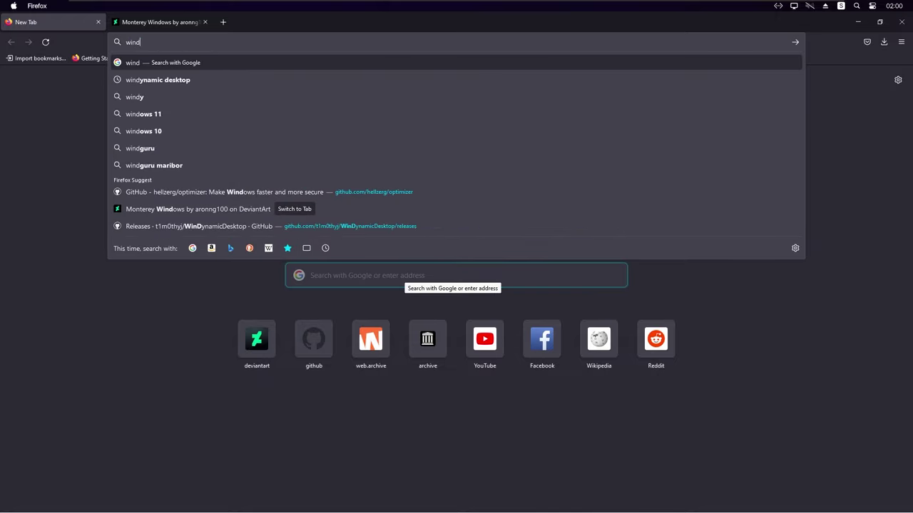
type("ynamic desktop")
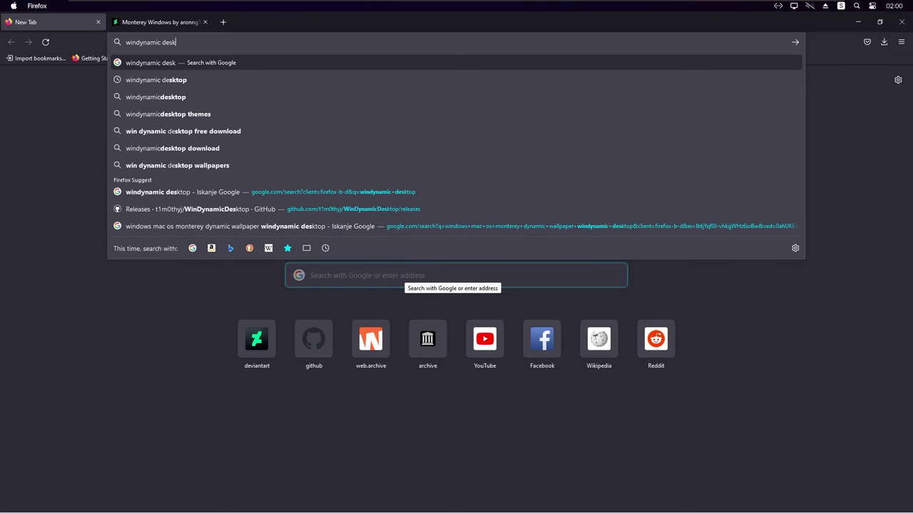
key("Return")
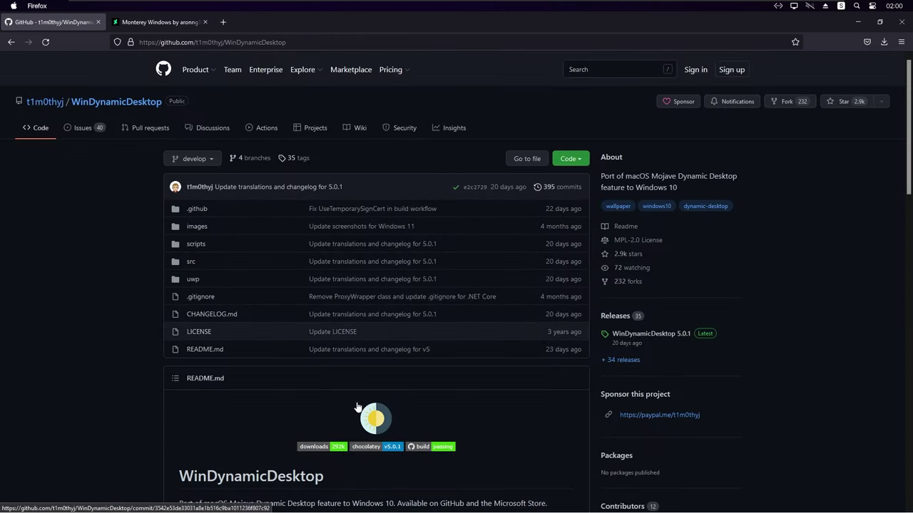
- Open the t1m0thyj/WinDynamicDesktop repo's Releases page listing the 5.0.1 setup and portable downloads
scroll(358, 406, "down", 5)
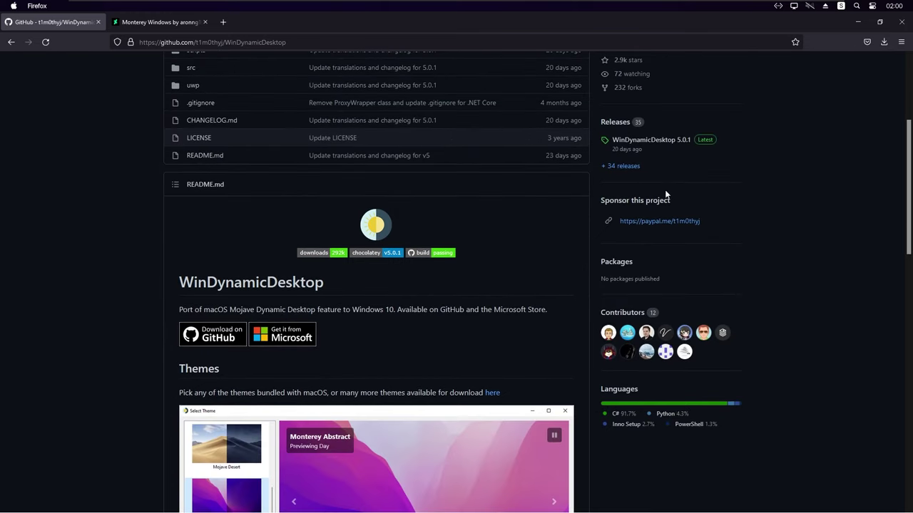
left_click(614, 123)
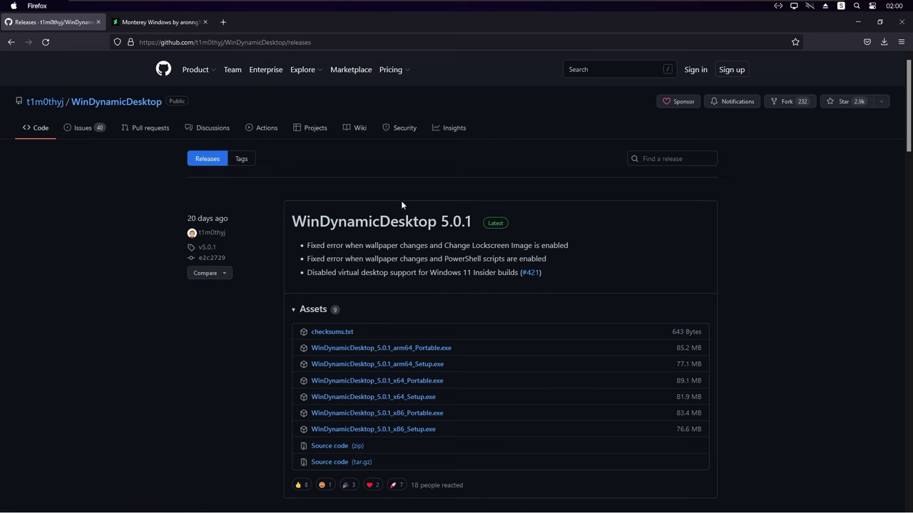
scroll(374, 179, "down", 1)
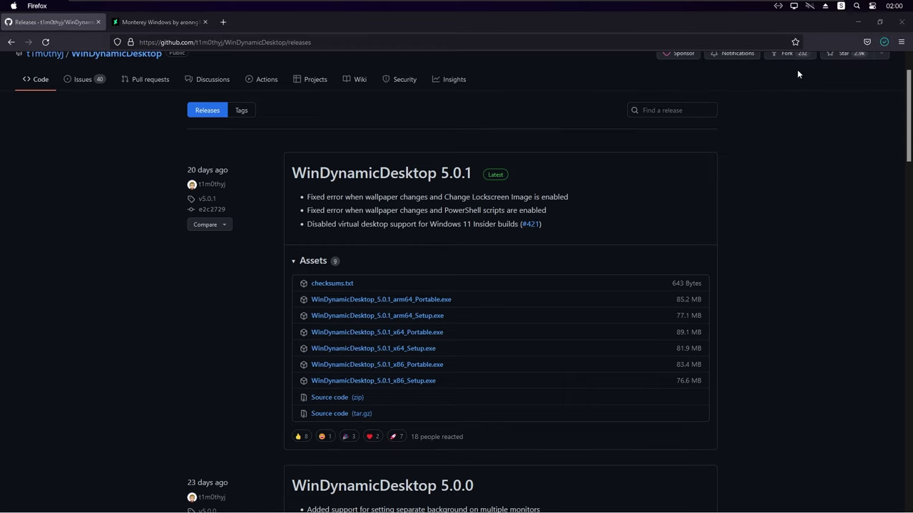
- Install WinDynamicDesktop 5.0.1 for all users with default settings and launch it
left_click(856, 21)
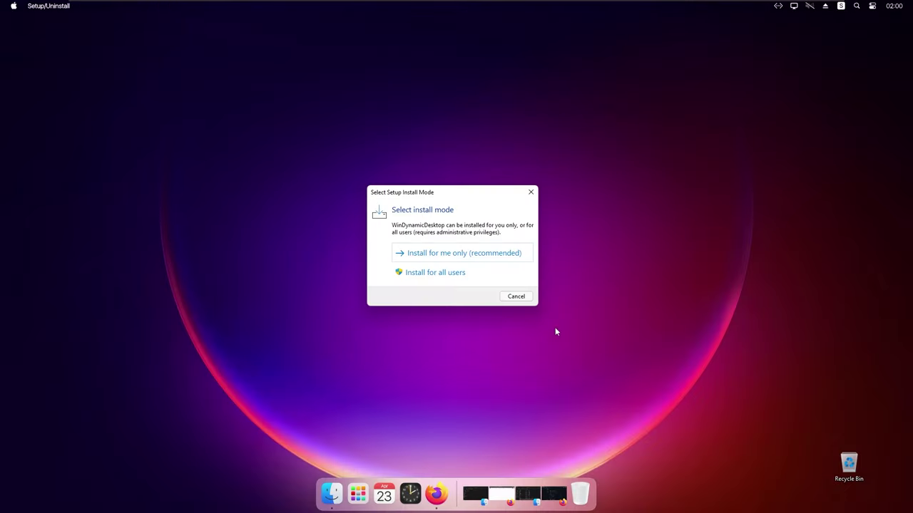
left_click(456, 277)
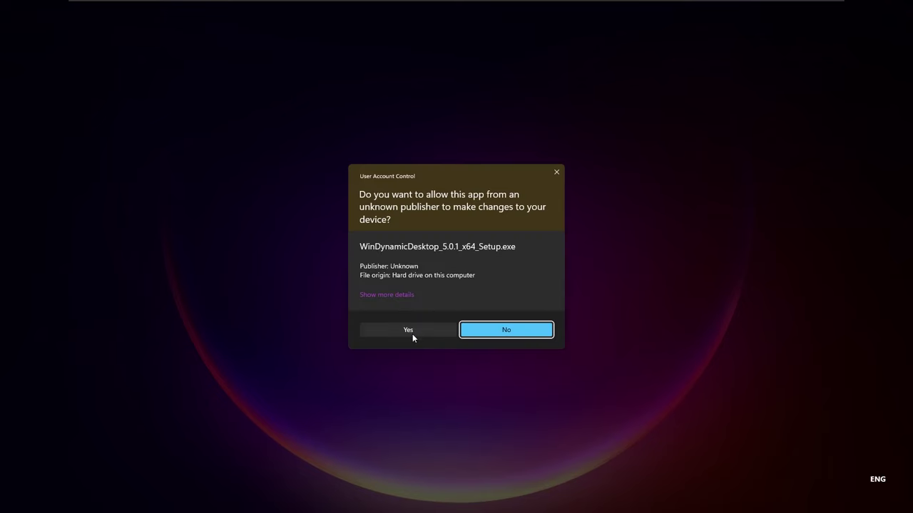
left_click(411, 332)
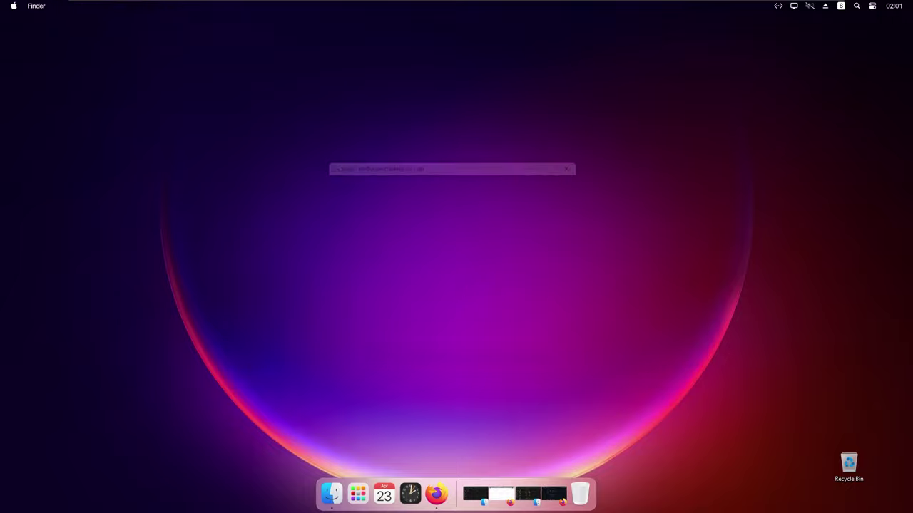
left_click(535, 360)
left_click(535, 361)
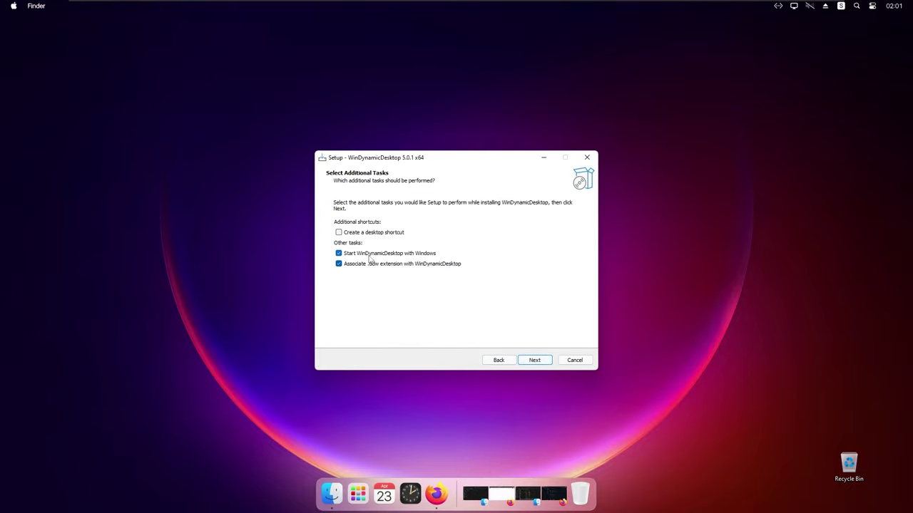
left_click(534, 360)
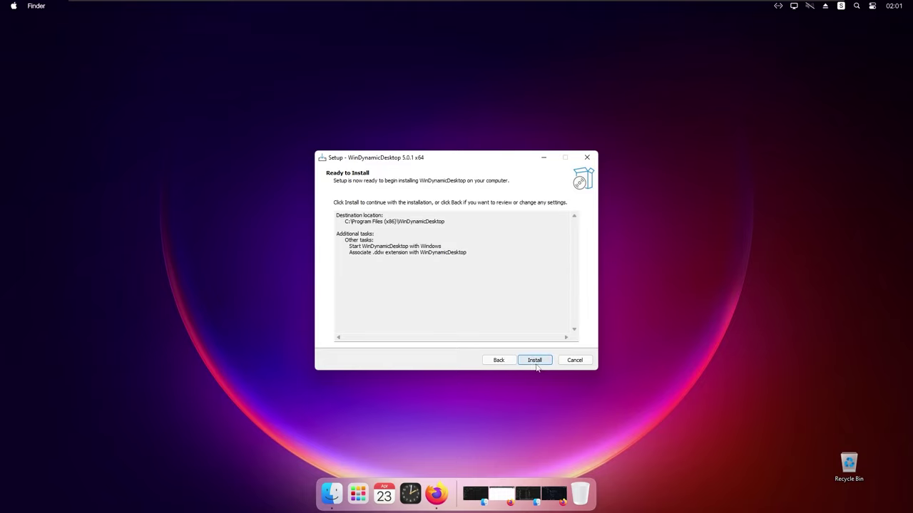
left_click(535, 360)
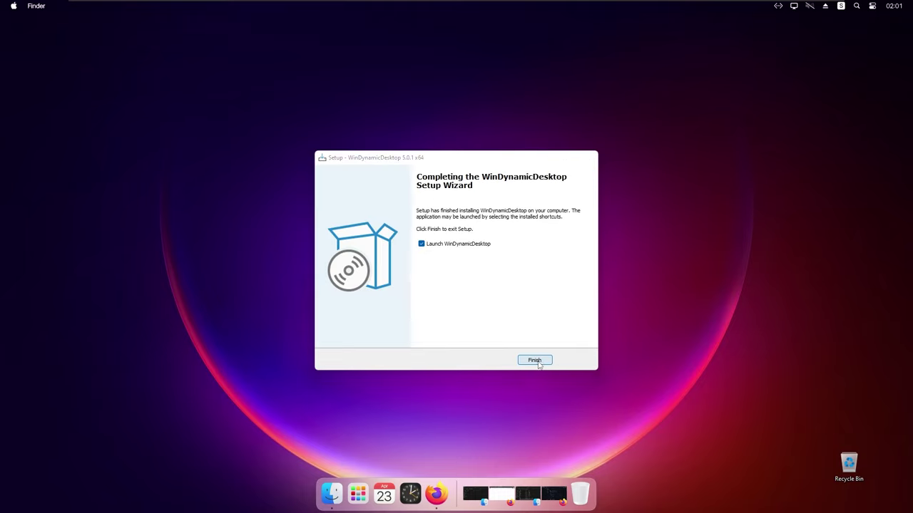
left_click(537, 361)
- Accept the default language and set London as the sunrise/sunset location
left_click(461, 289)
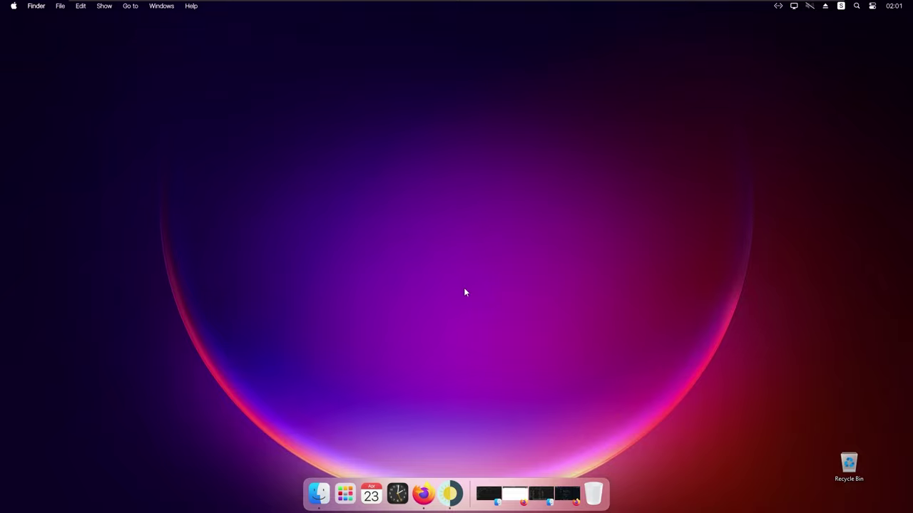
left_click(893, 435)
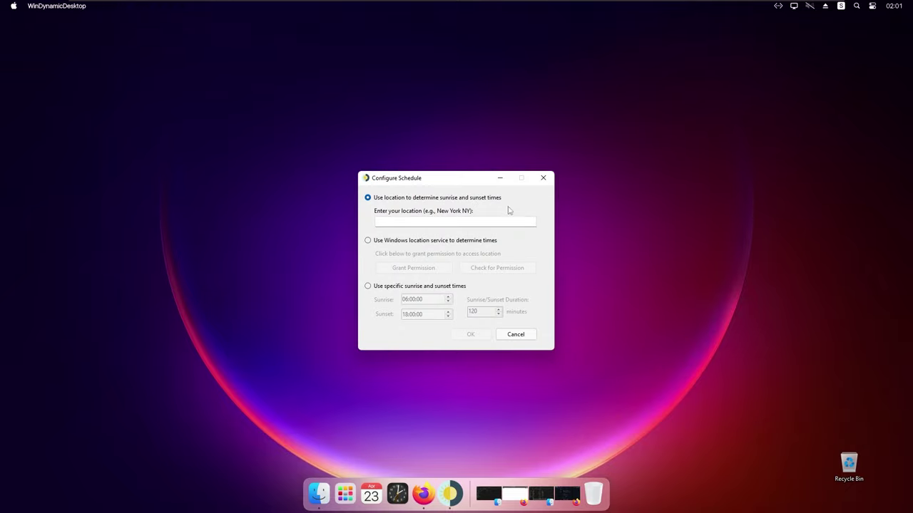
left_click(455, 222)
type("London")
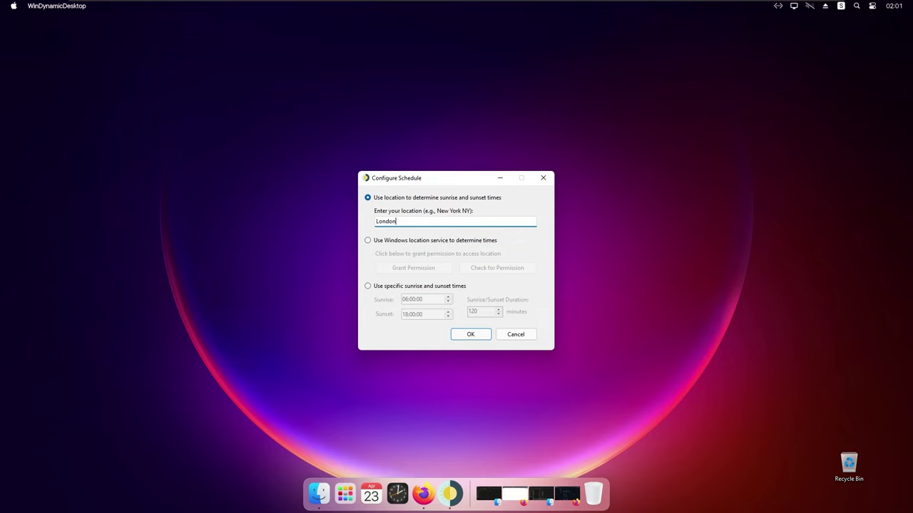
left_click(481, 333)
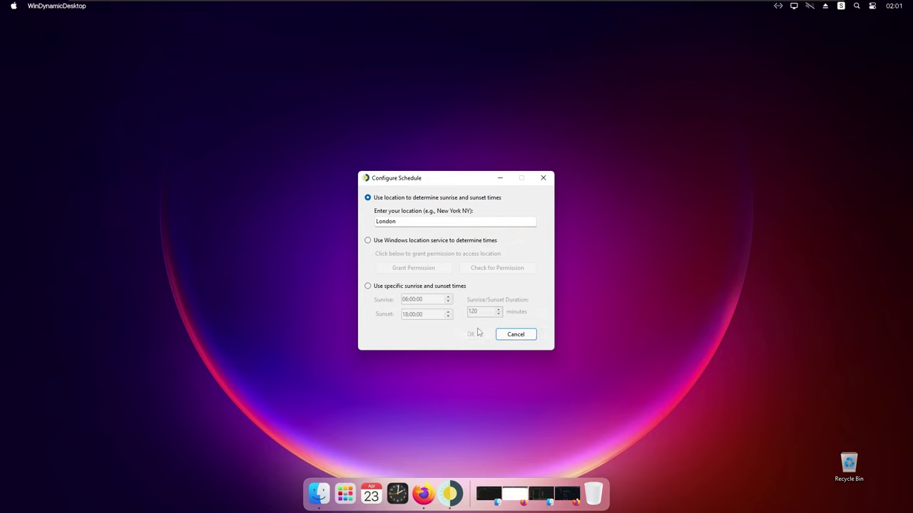
left_click(481, 306)
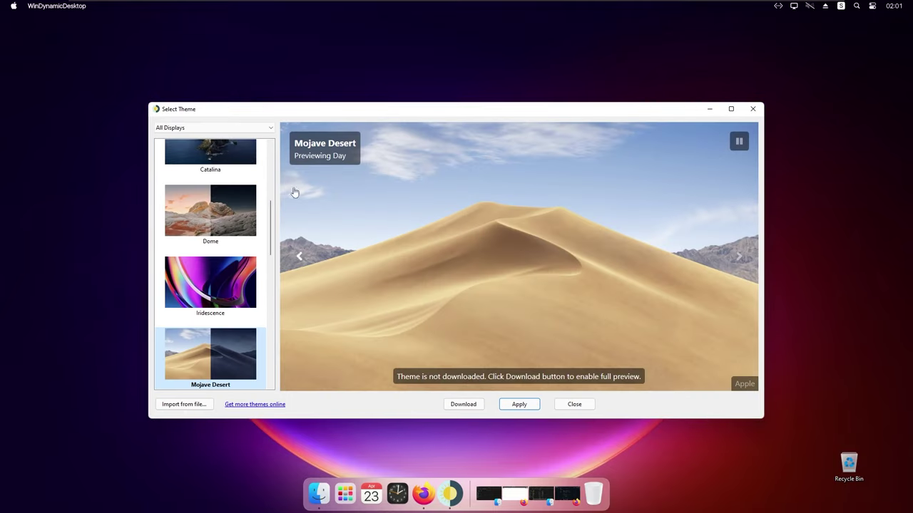
- Download and apply The Beach theme (56.6 MB) as wallpaper, then close the theme window
left_click_drag(273, 217, 279, 295)
left_click(231, 271)
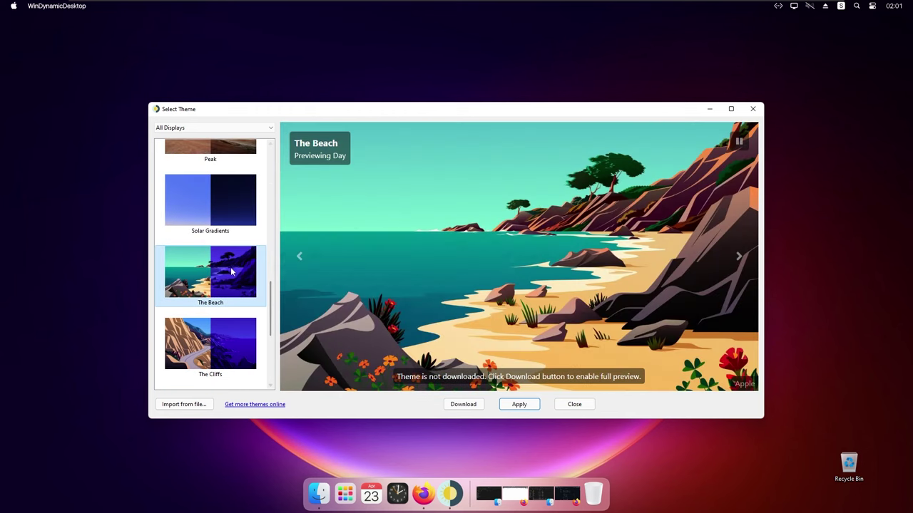
left_click(521, 407)
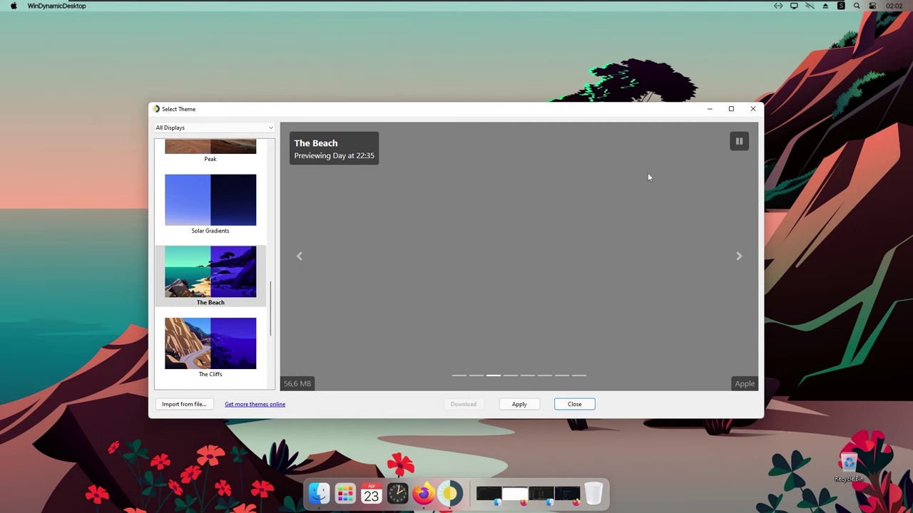
left_click(752, 108)
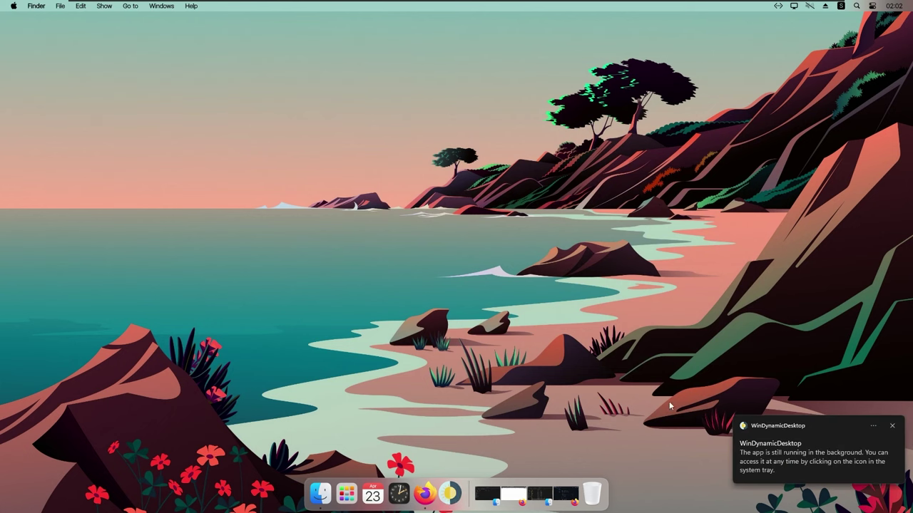
- Bring Firefox forward on the Monterey Windows wallpaper tab on DeviantArt
left_click(440, 488)
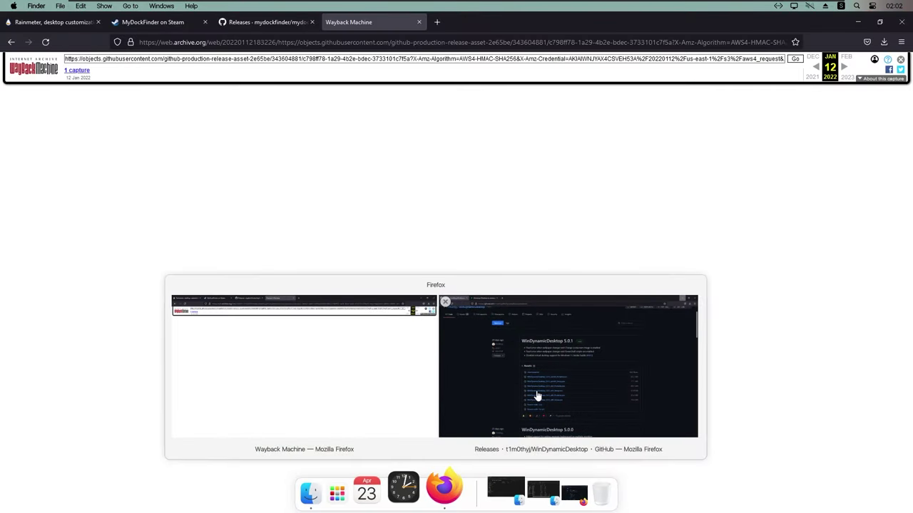
left_click(525, 385)
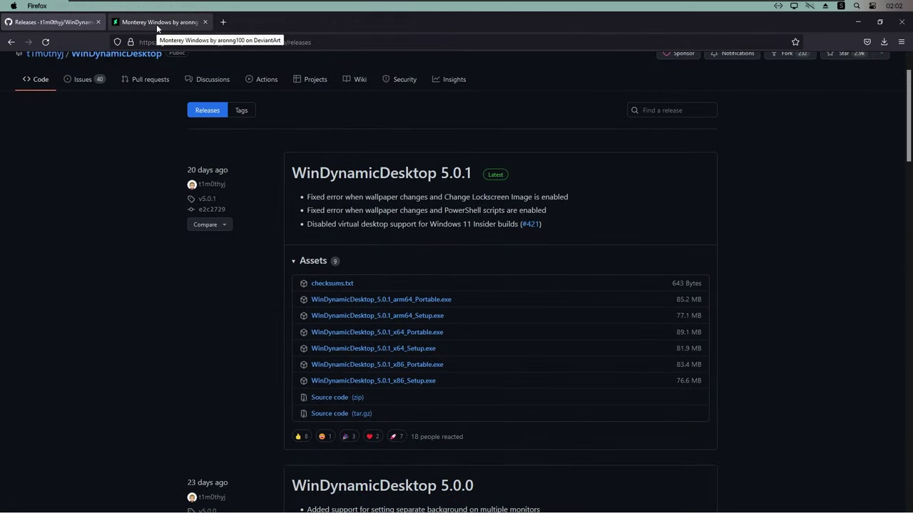
left_click(157, 22)
scroll(383, 218, "up", 3)
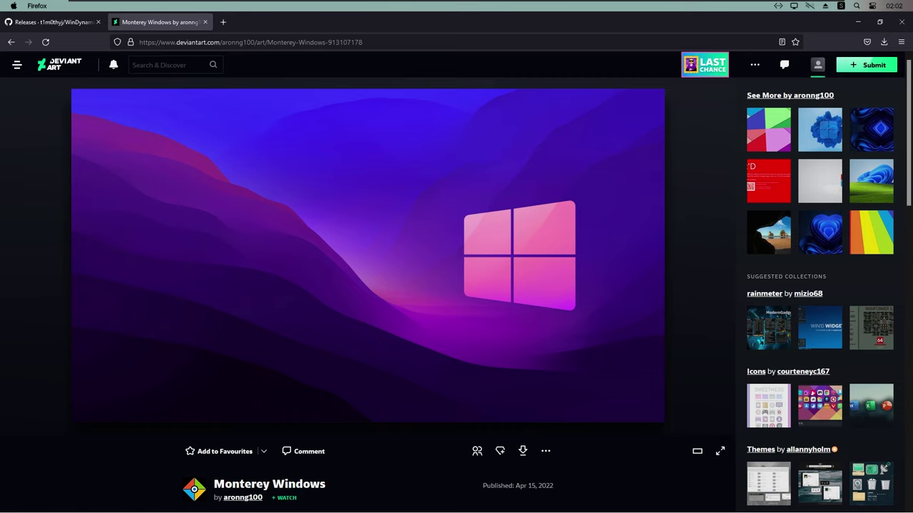
scroll(342, 452, "down", 1)
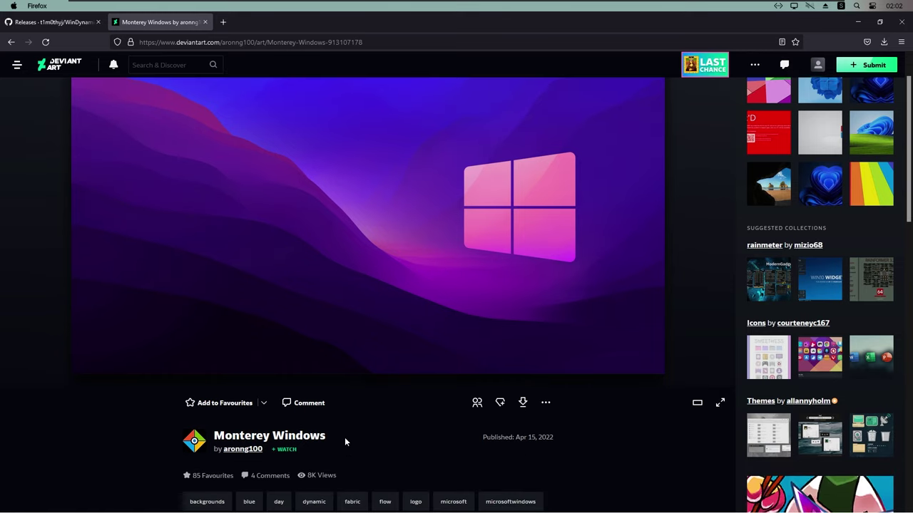
scroll(607, 420, "up", 1)
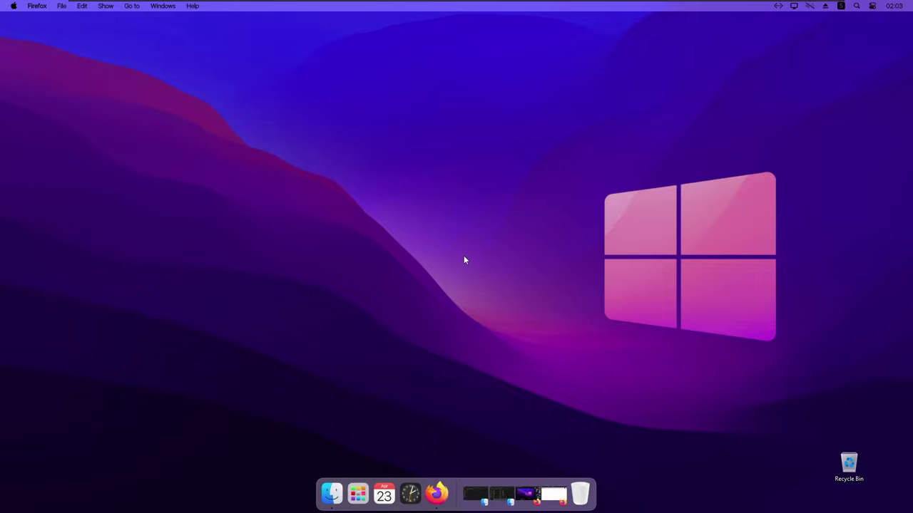
left_click(437, 486)
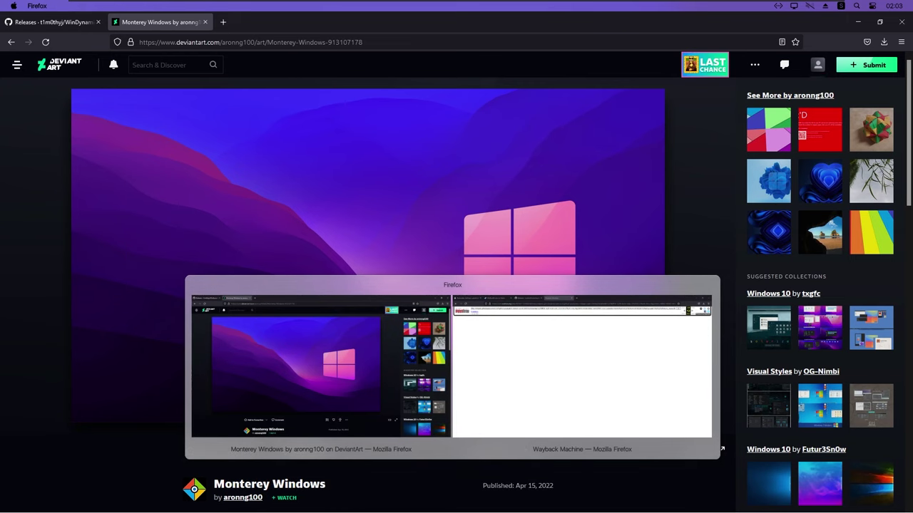
- Search 'macos cursor windows' and download the macOS-cursors-for-Windows-0.5.zip from the repo's Releases page
key("ctrl+l")
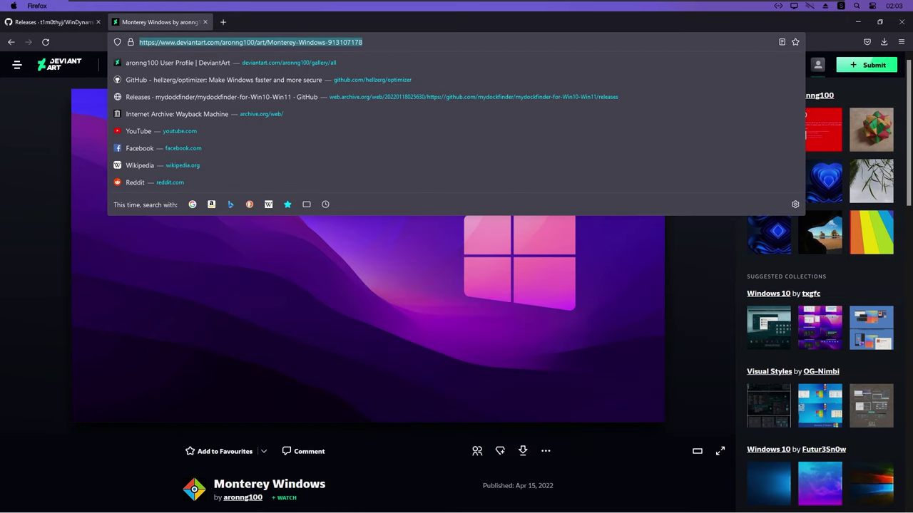
type("macos c")
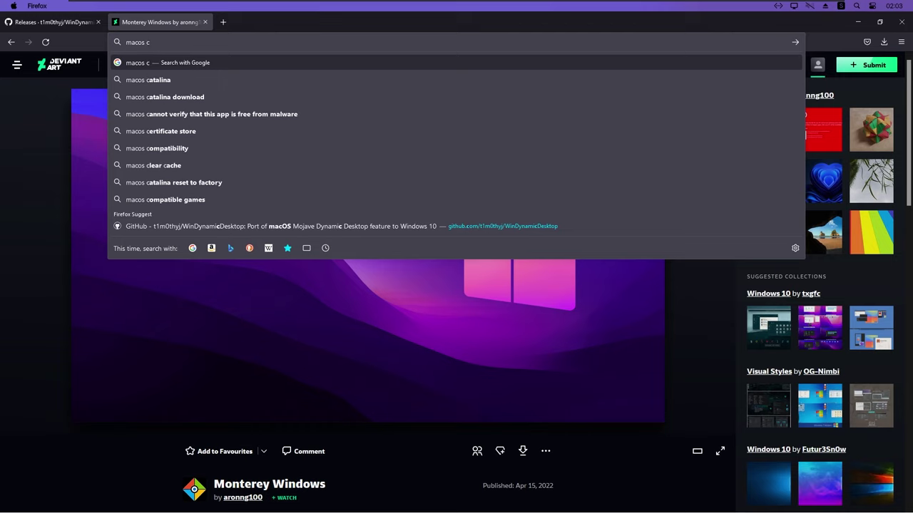
type("ursor window")
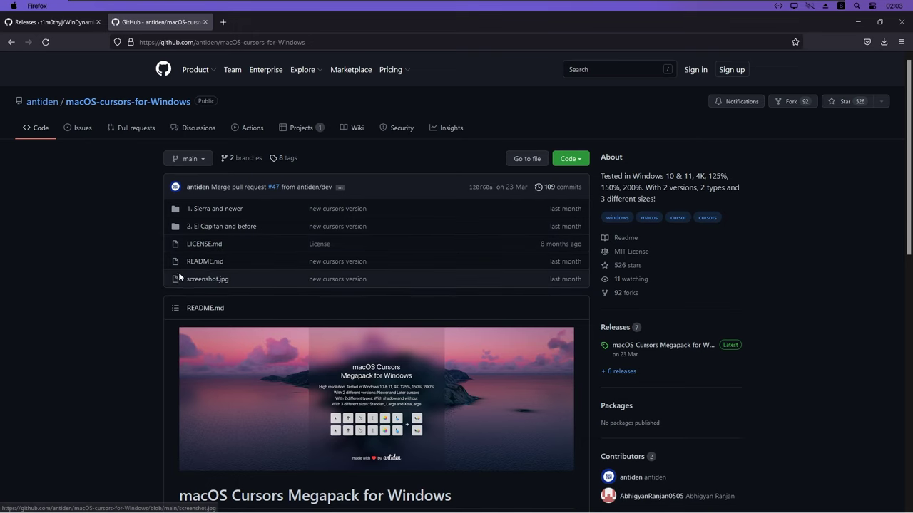
scroll(613, 285, "down", 1)
left_click(619, 279)
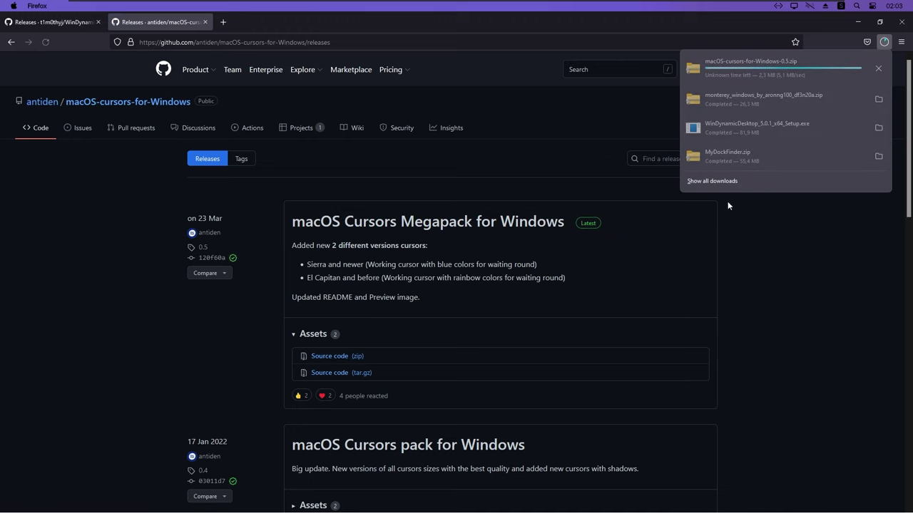
- Extract the downloaded macOS-cursors-for-Windows-0.5.zip into its suggested folder
right_click(766, 74)
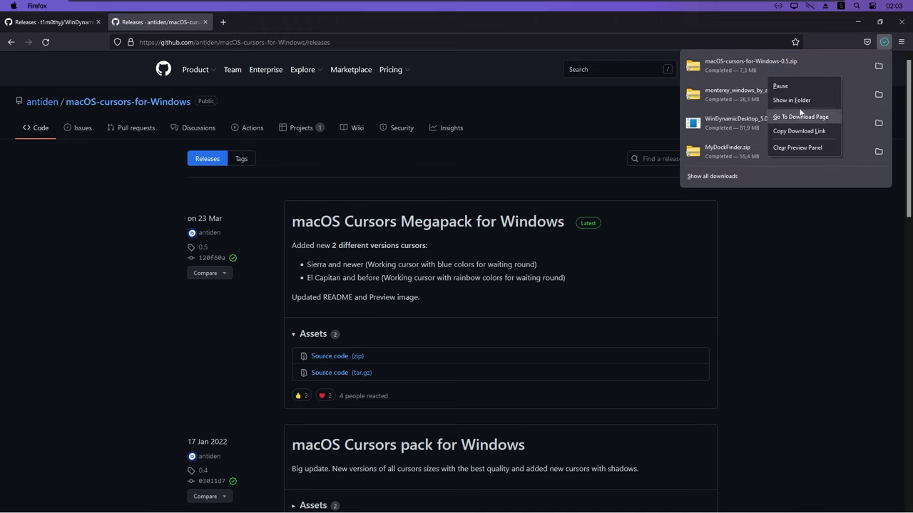
left_click(795, 100)
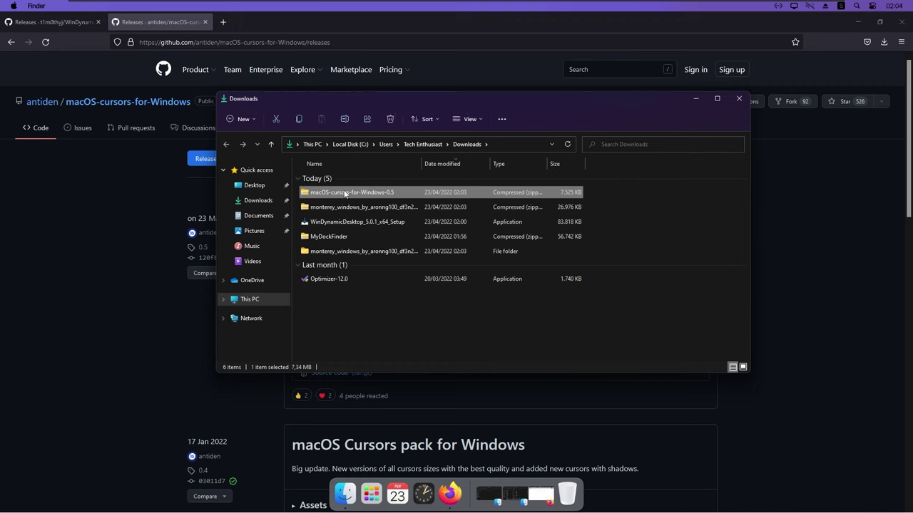
right_click(347, 193)
left_click(397, 267)
left_click(542, 359)
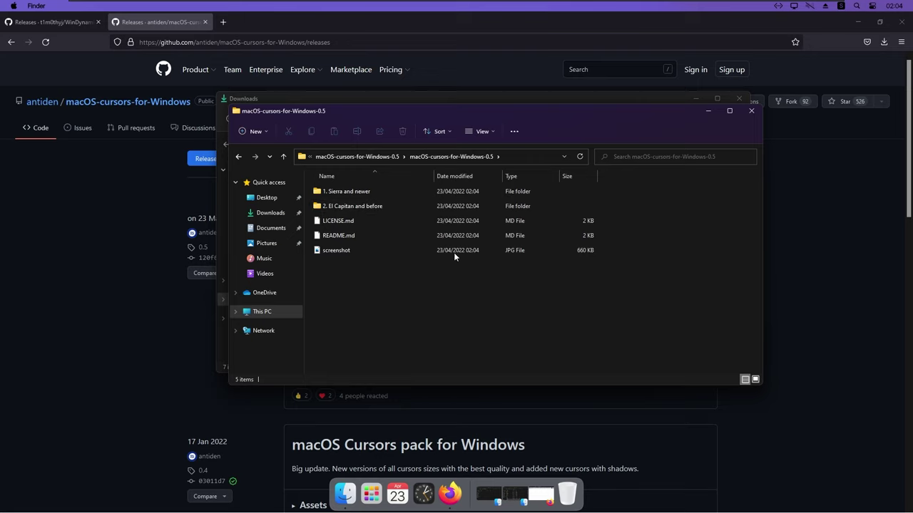
- Run the Install file from 1. Sierra and newer > 1. No Shadow with administrator approval
double_click(356, 193)
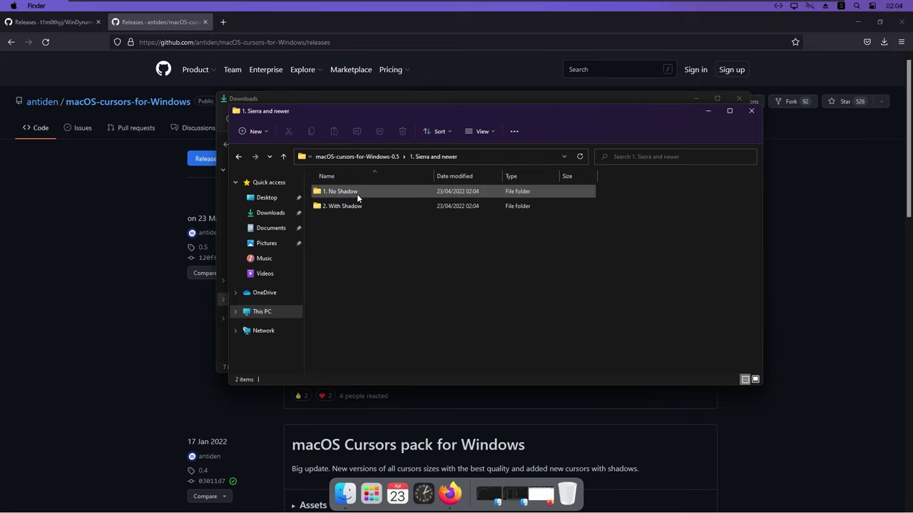
double_click(367, 191)
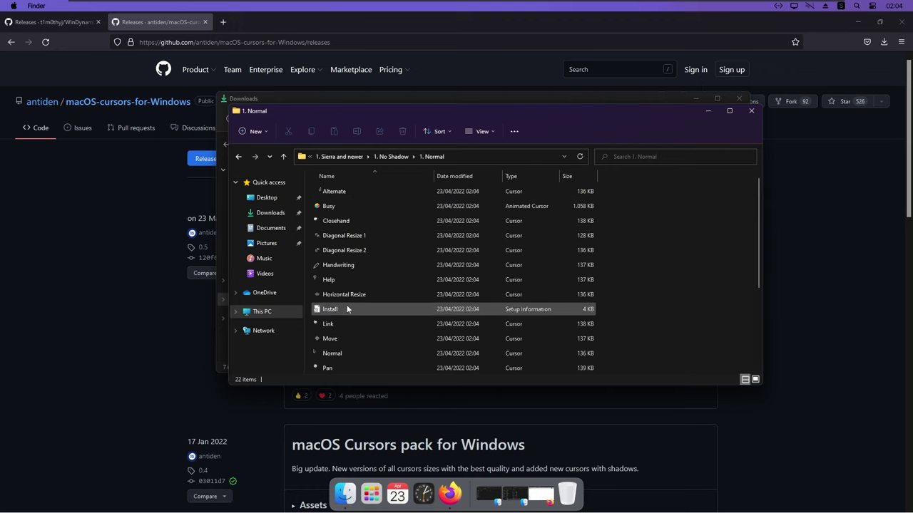
left_click(341, 309)
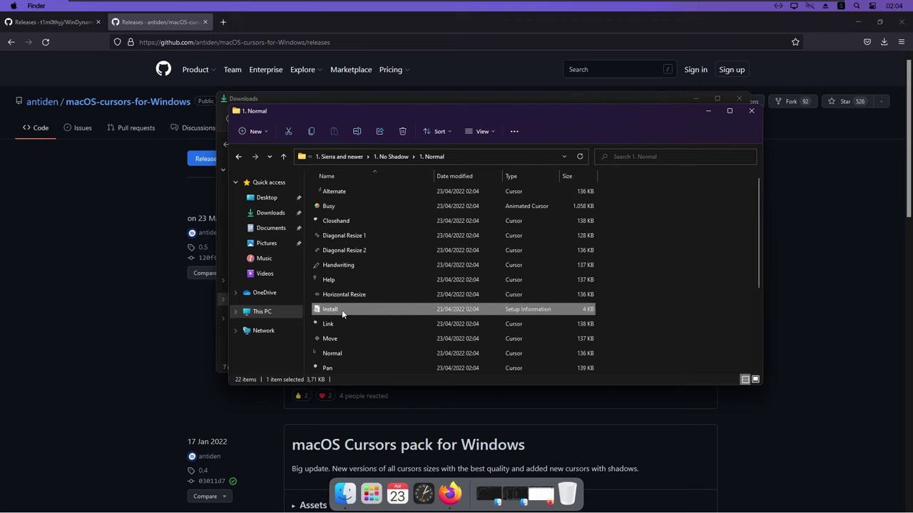
right_click(342, 313)
left_click(392, 421)
left_click(415, 262)
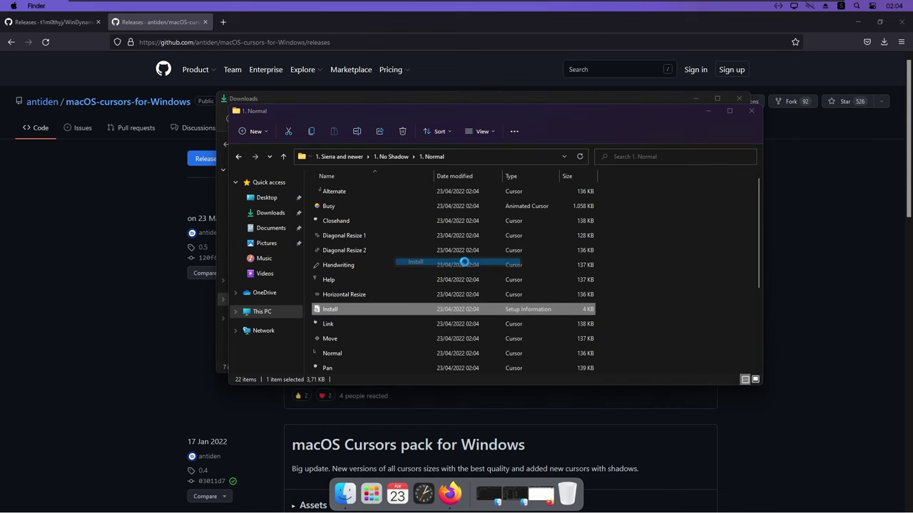
left_click(486, 275)
left_click(436, 324)
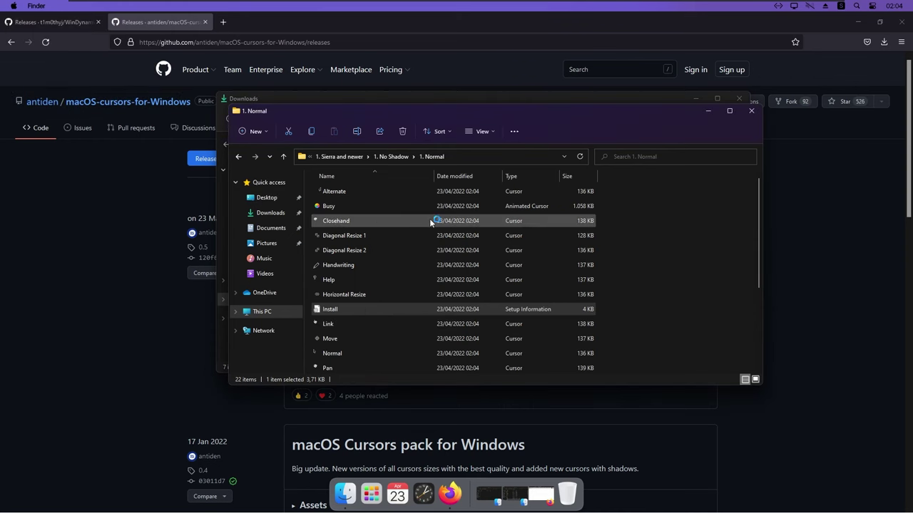
- Select and apply the macOS Cursors - No Shadow Newer pointer scheme
left_click(228, 107)
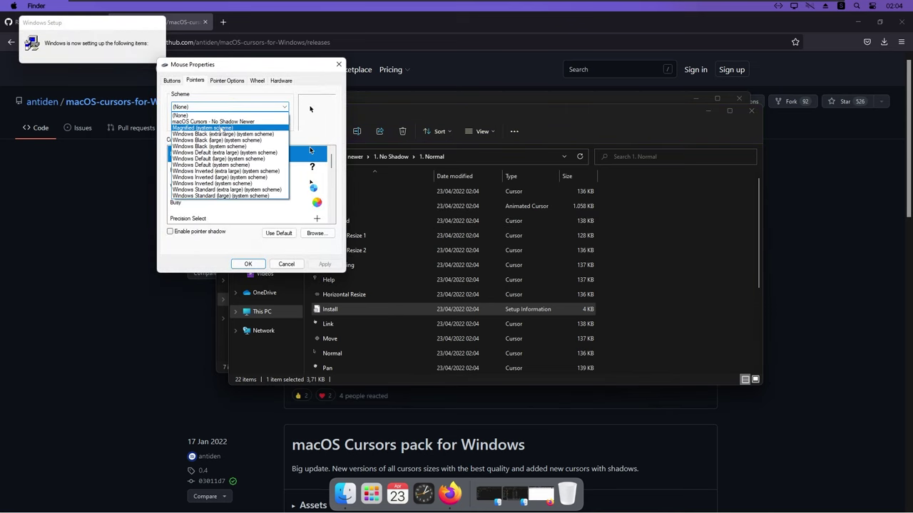
left_click(223, 122)
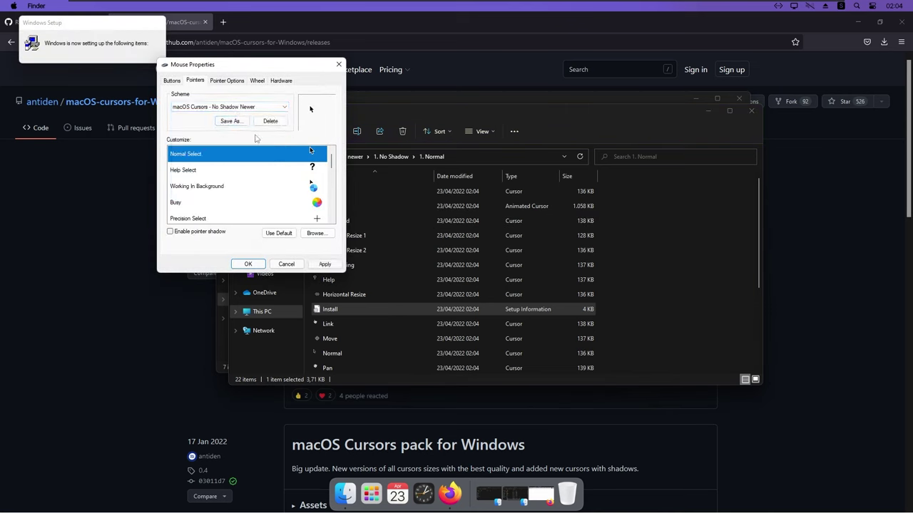
left_click(325, 264)
left_click(491, 301)
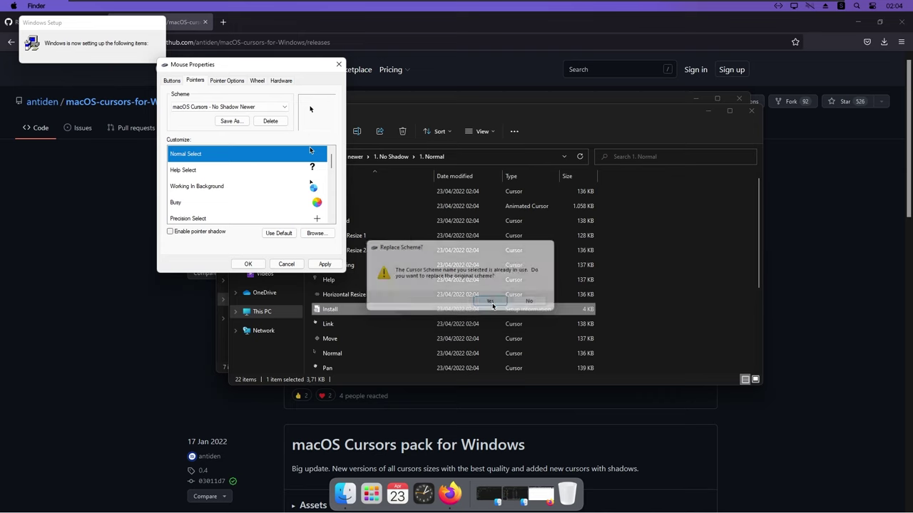
left_click(248, 264)
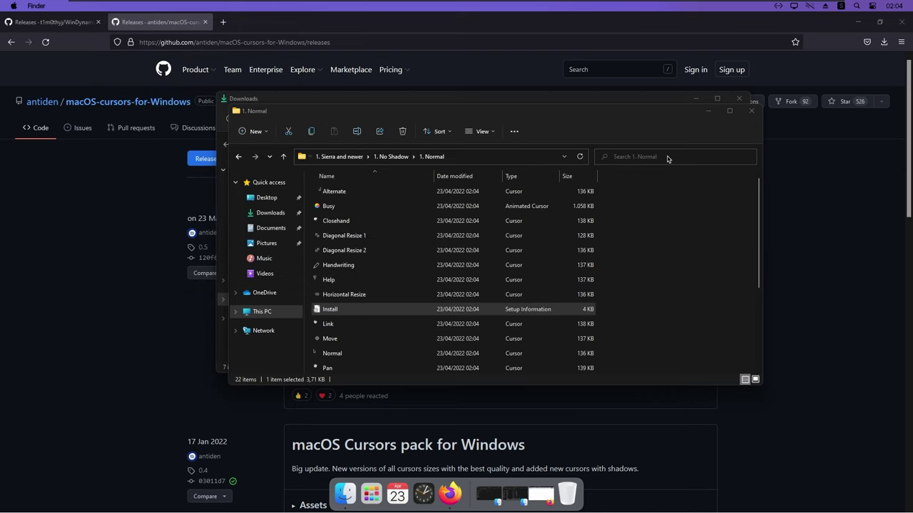
- Close the Explorer windows and return to the desktop
left_click(752, 113)
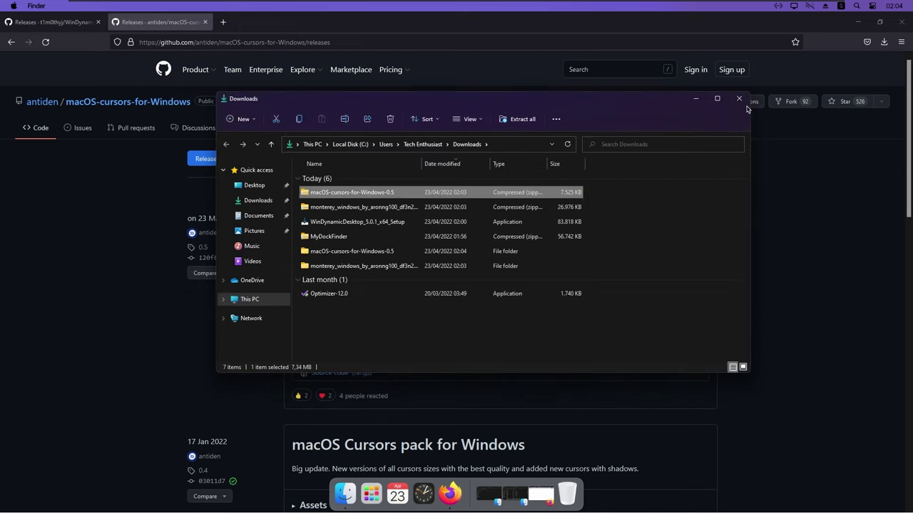
left_click(786, 94)
key("super+d")
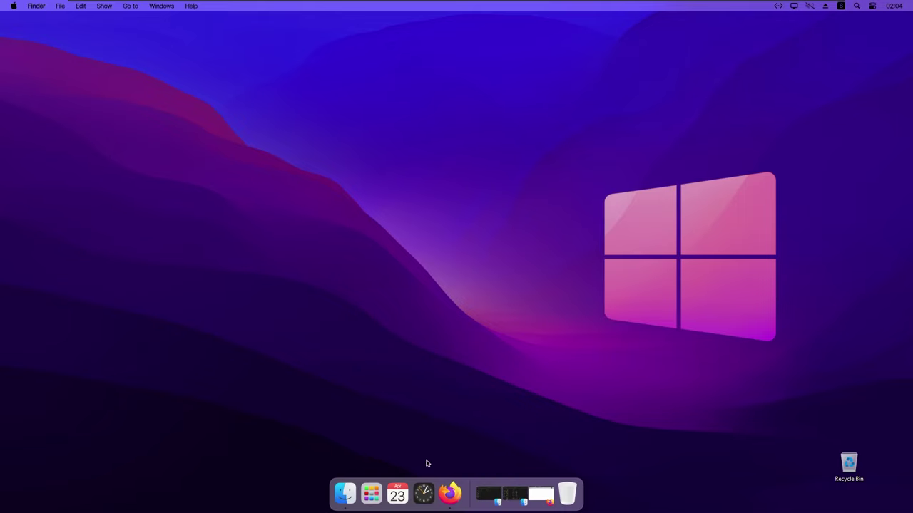
- Open and close Finder from the dock, then turn off Show desktop icons
left_click(345, 493)
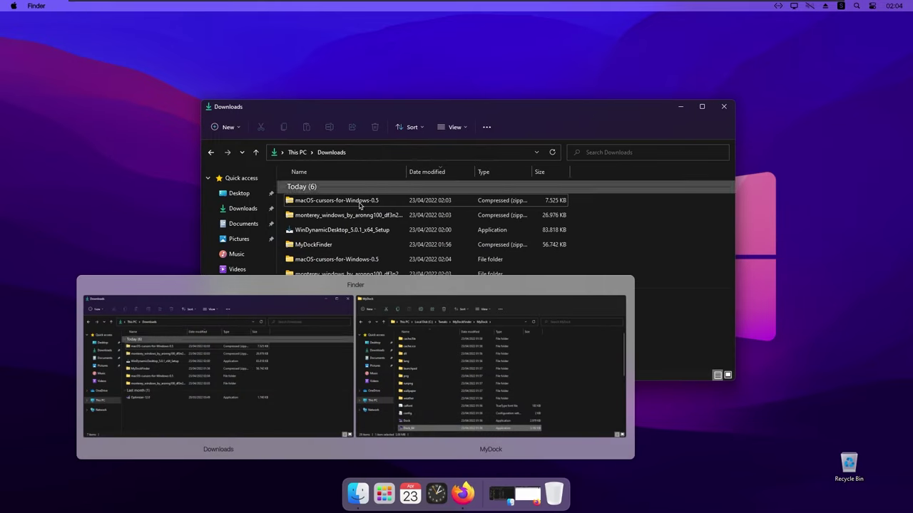
left_click(721, 112)
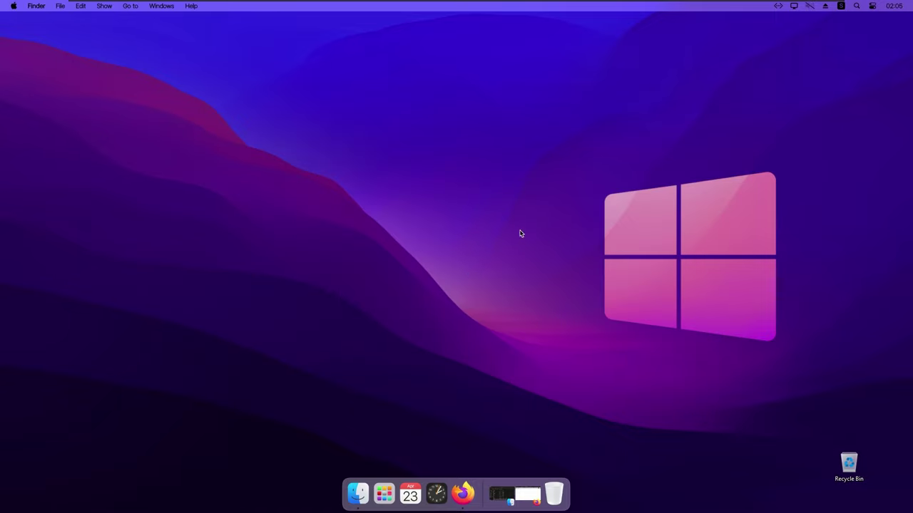
right_click(476, 212)
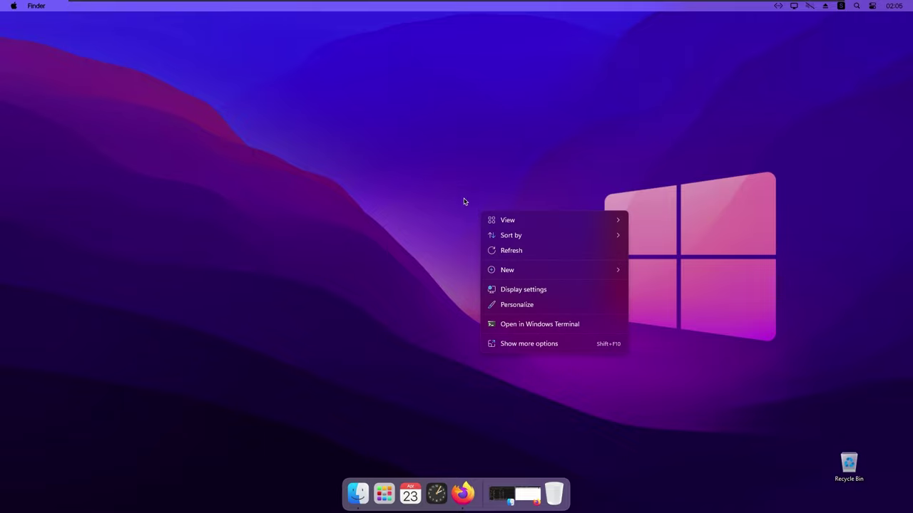
mouse_move(525, 224)
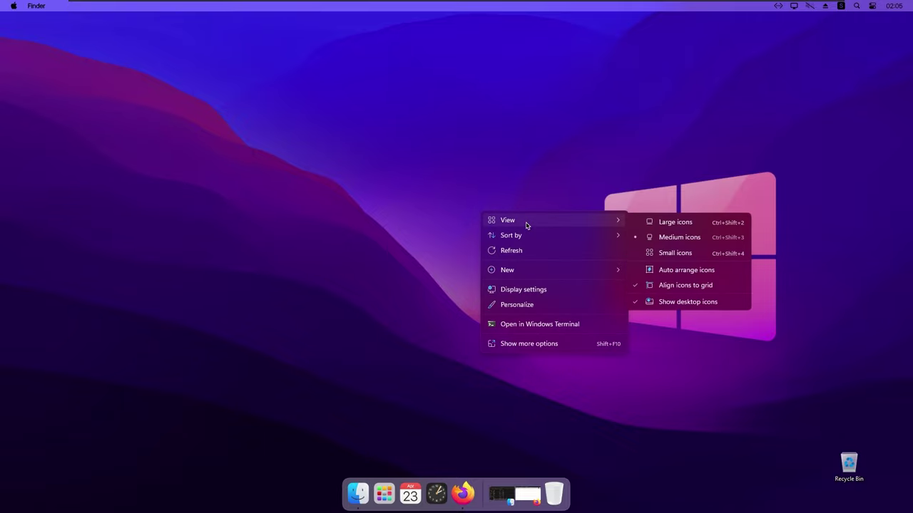
left_click(688, 302)
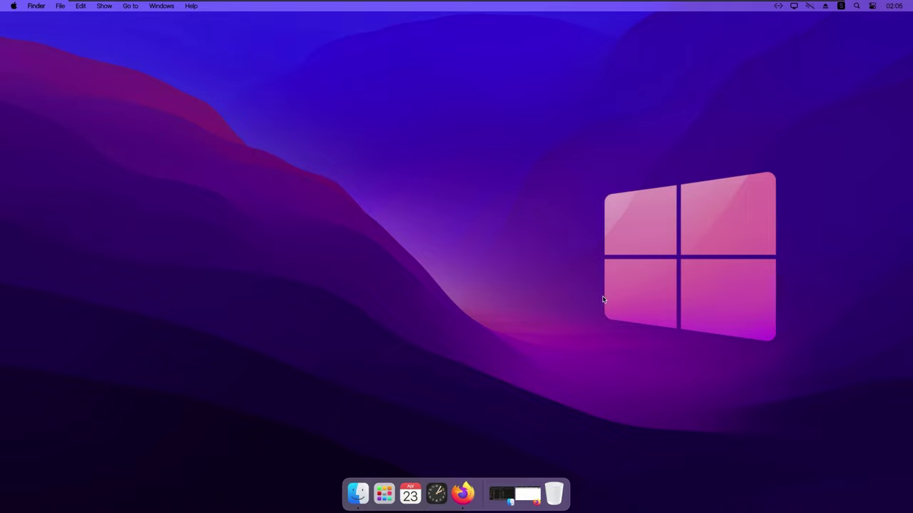